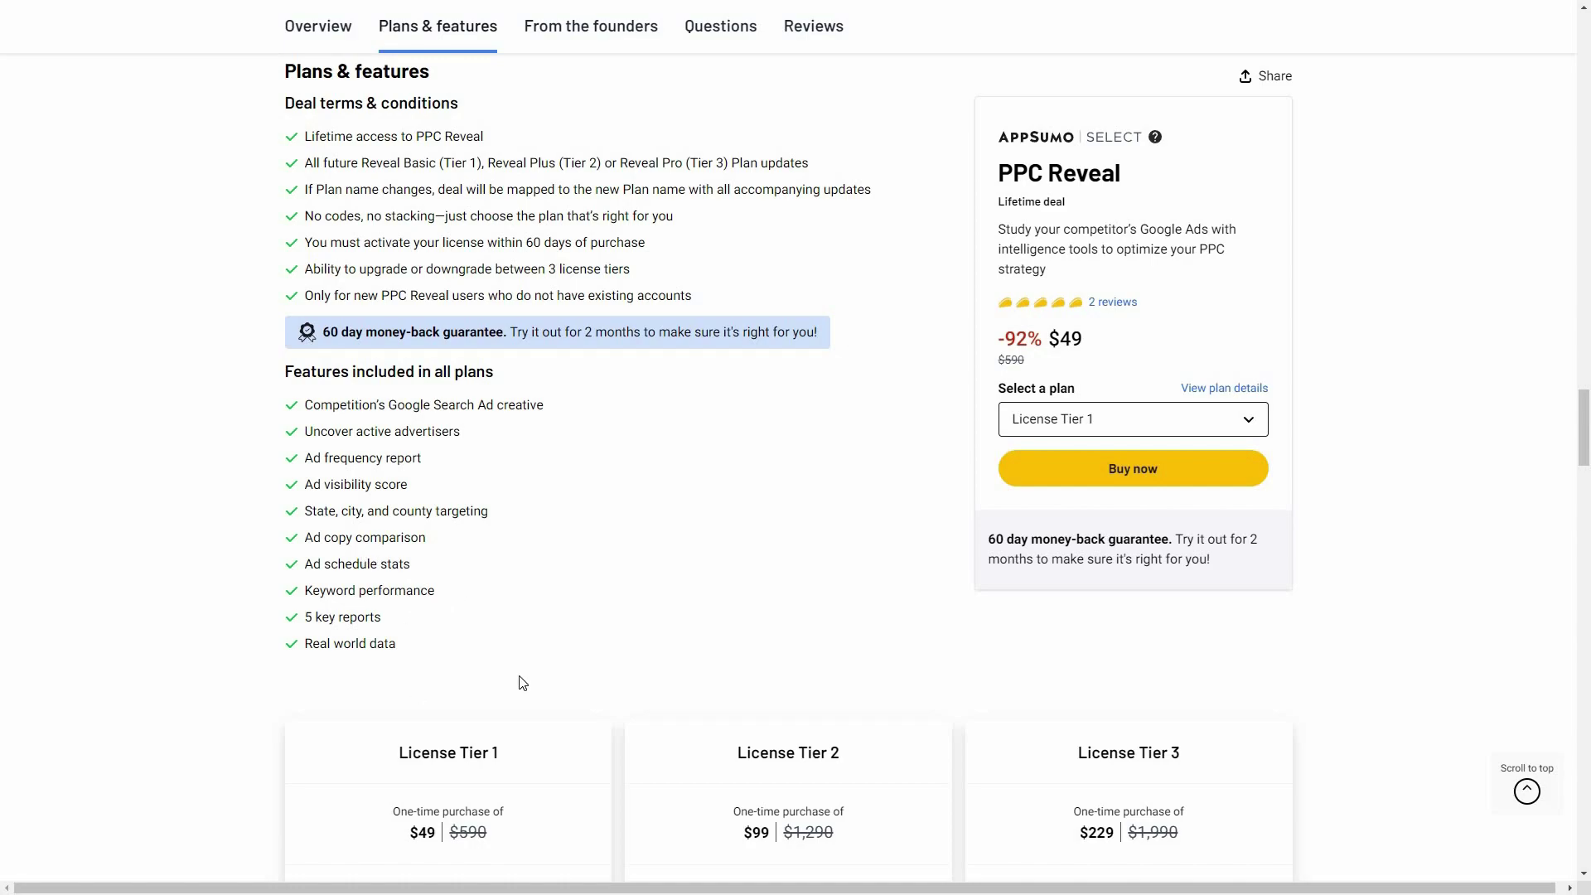
Examine the PPC Reveal deal's terms, included features and three license tiers on AppSumo
scroll(587, 545, down, 3)
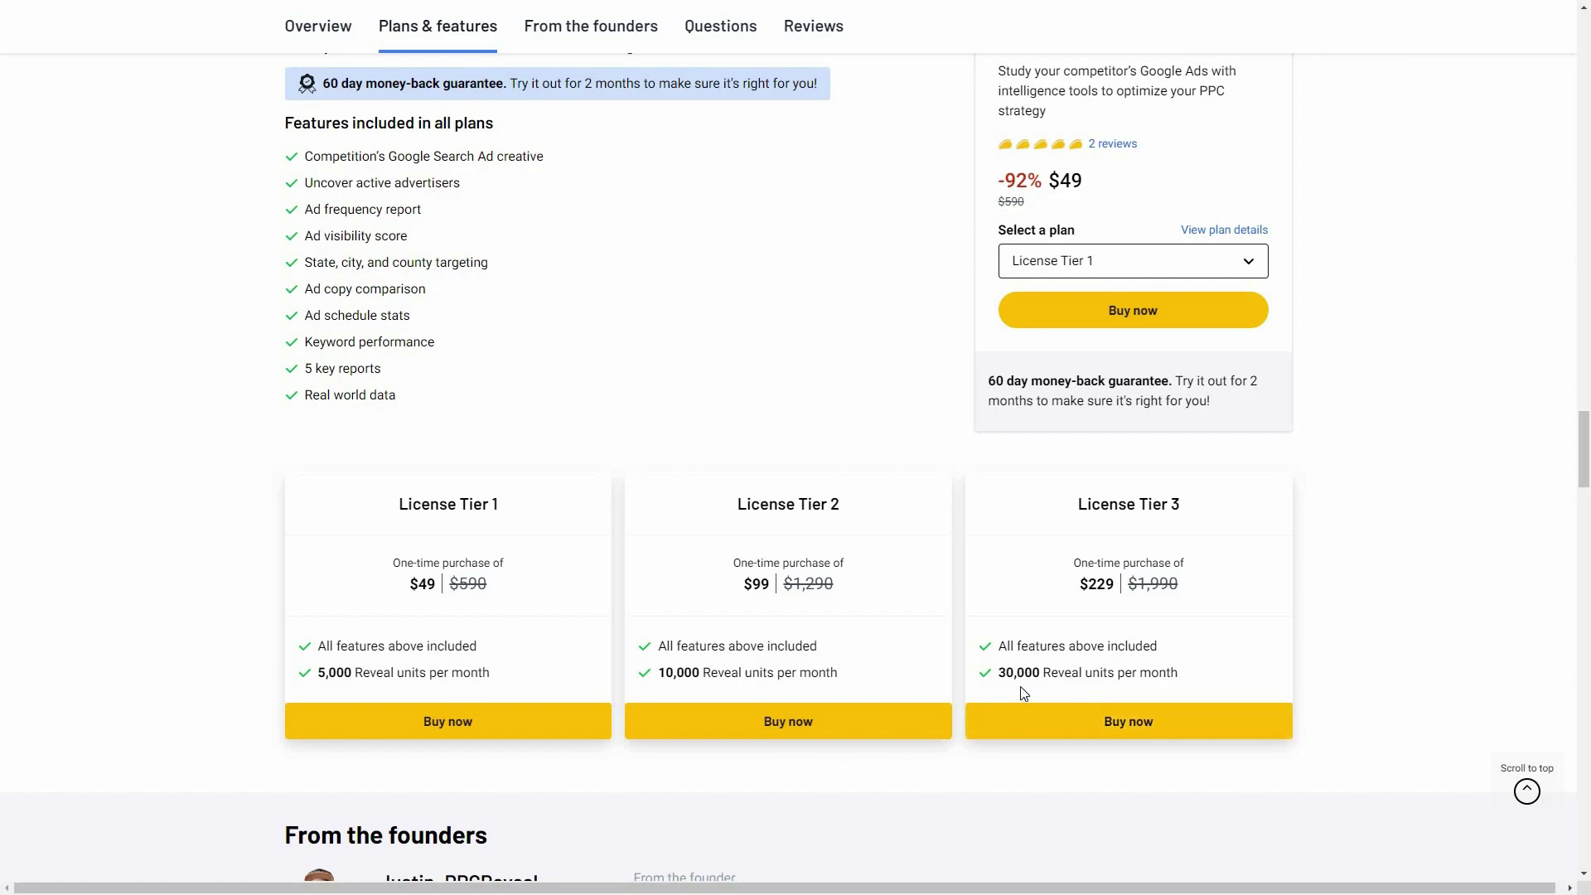
scroll(1360, 369, up, 3)
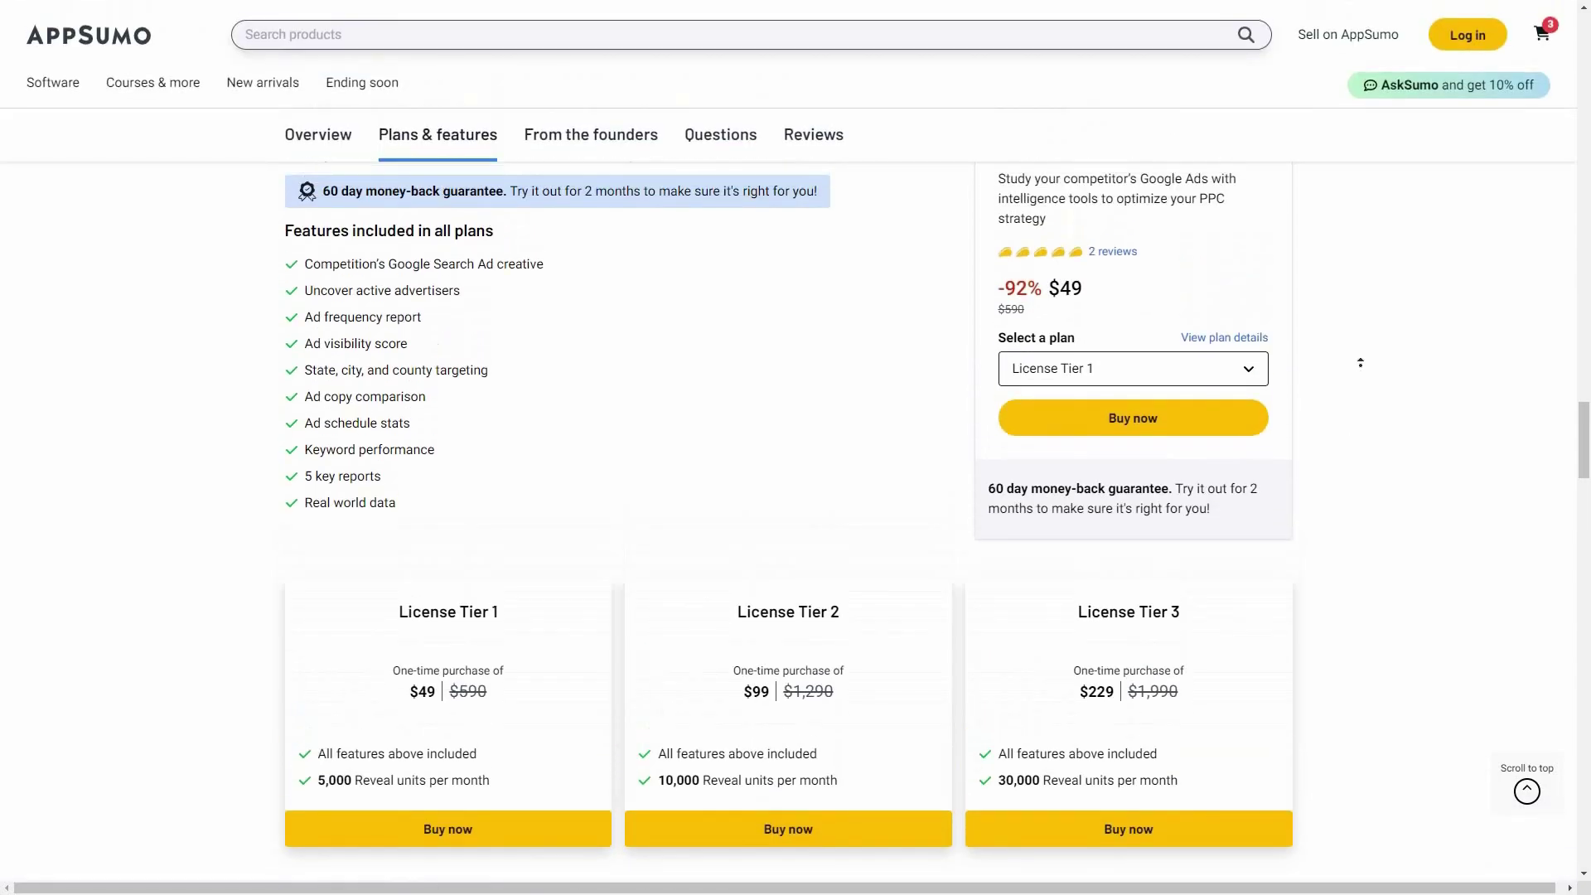
scroll(1360, 362, up, 4)
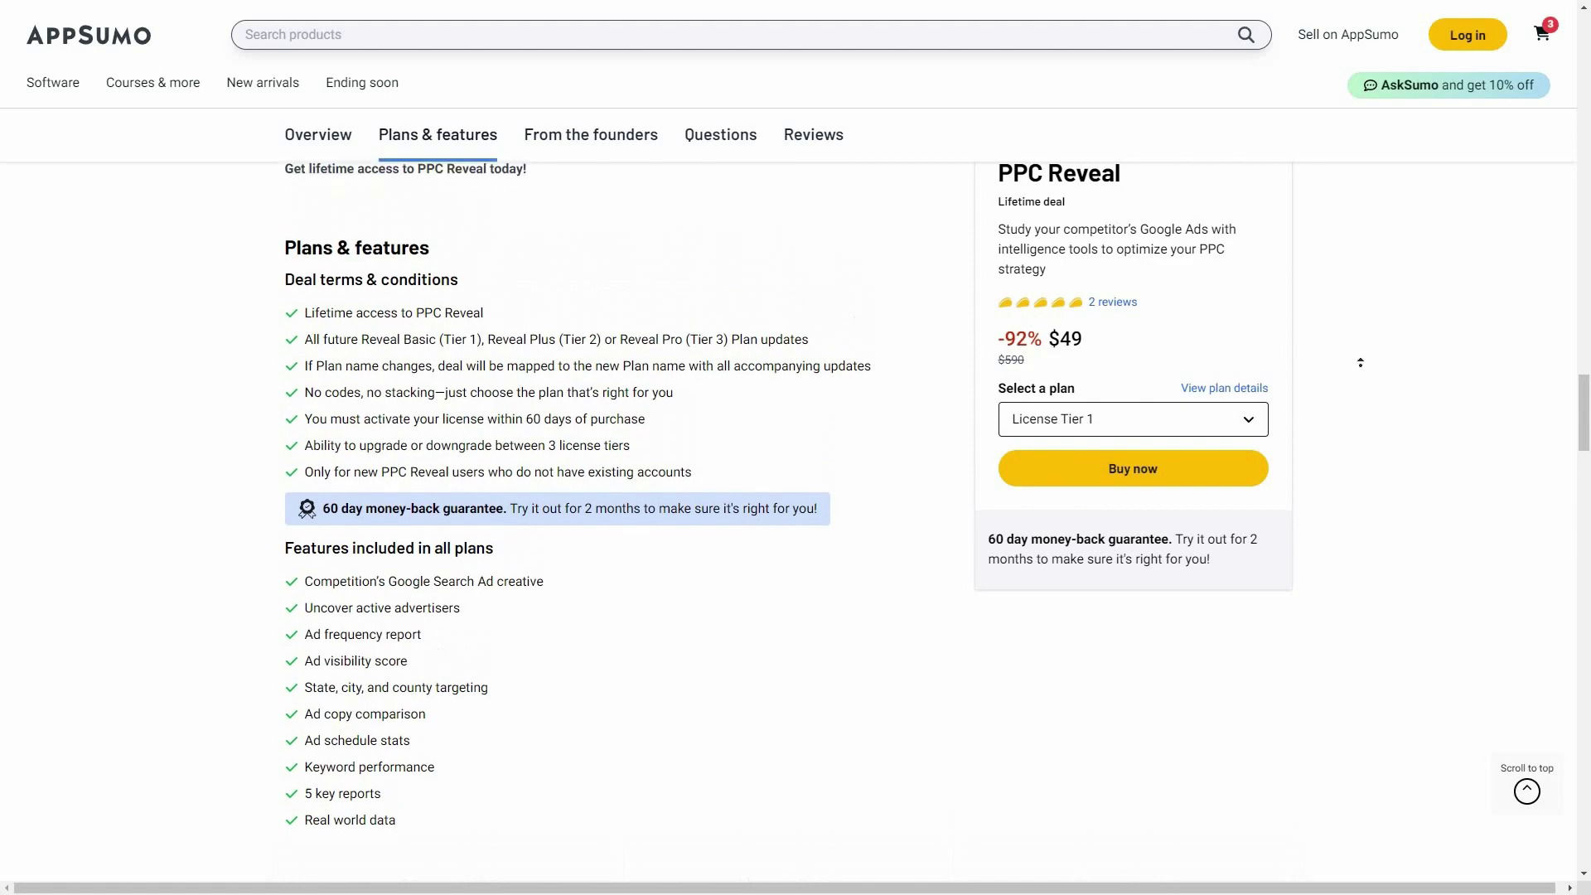
scroll(1360, 362, up, 4)
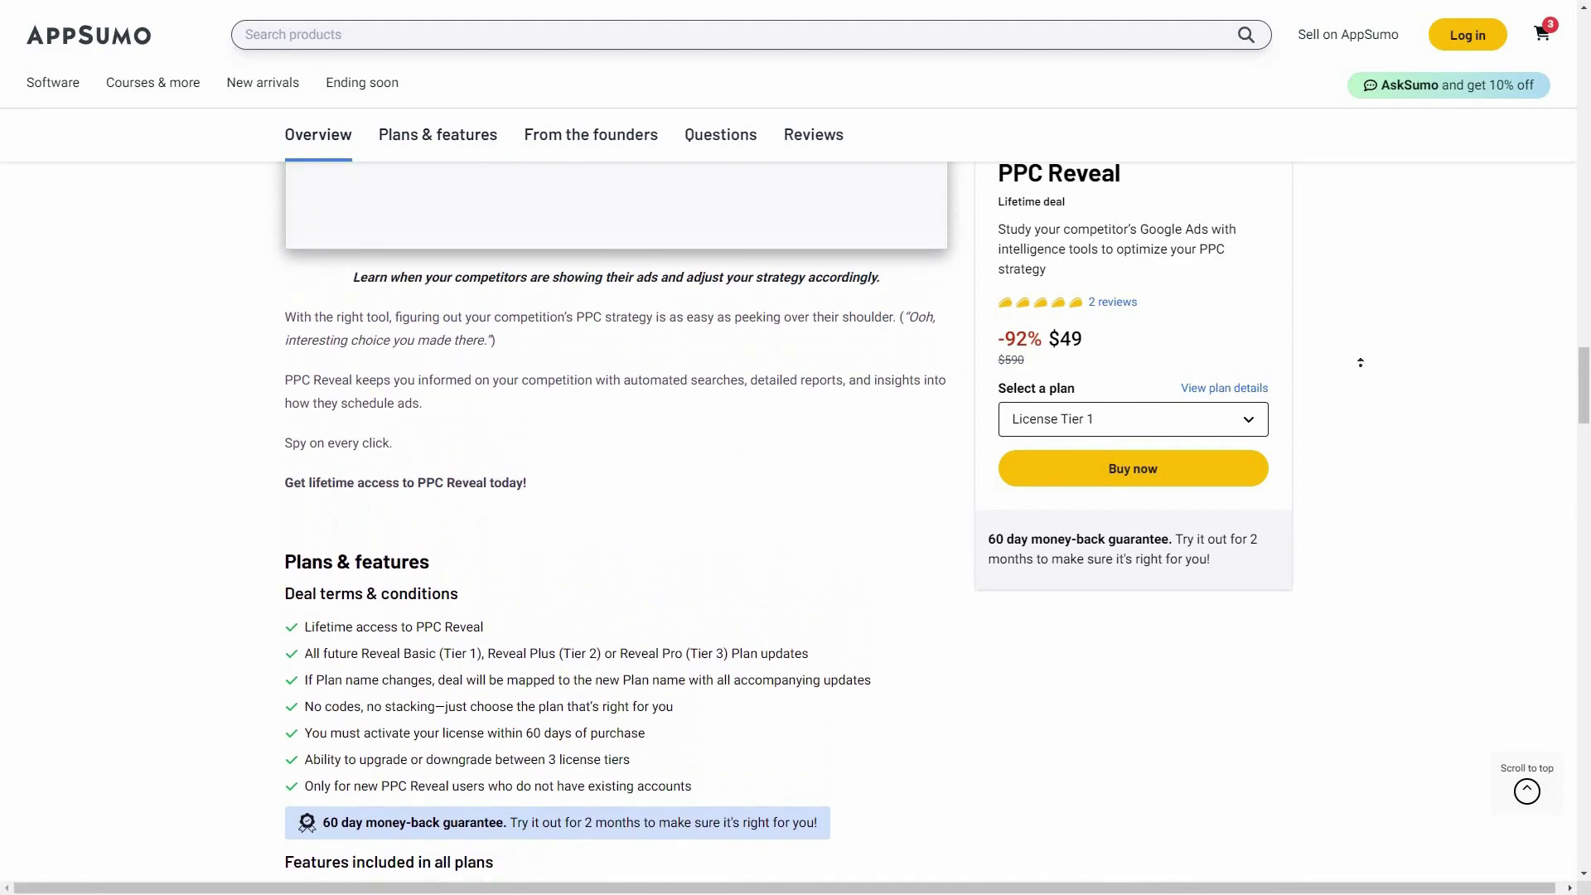
scroll(1360, 365, up, 3)
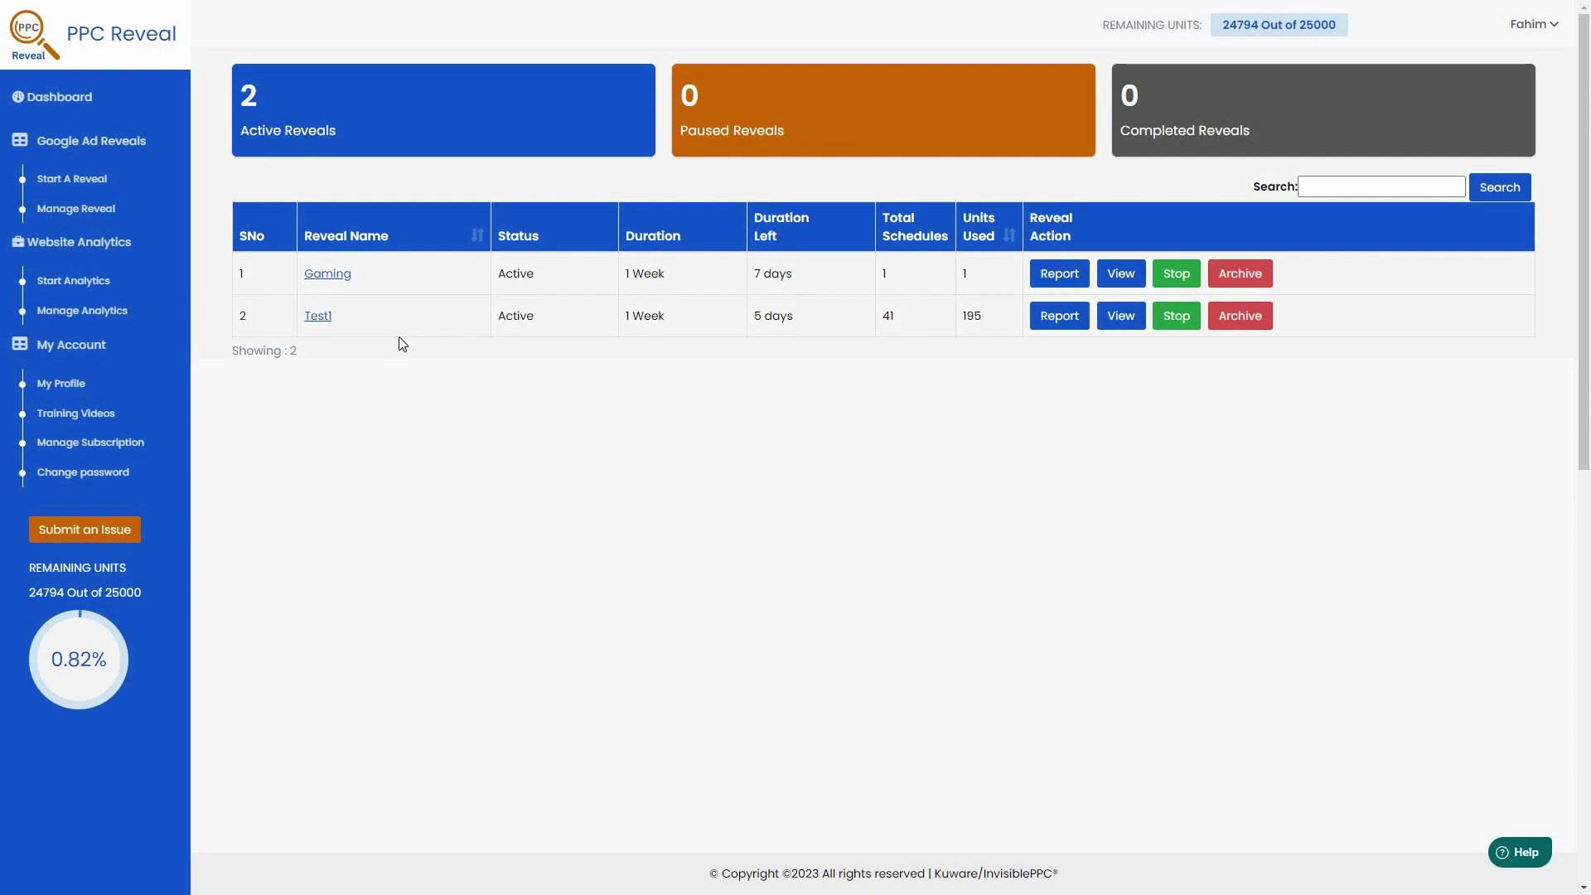
Switch to PPC Reveal and begin a new Google Ads reveal named Test3
click(92, 182)
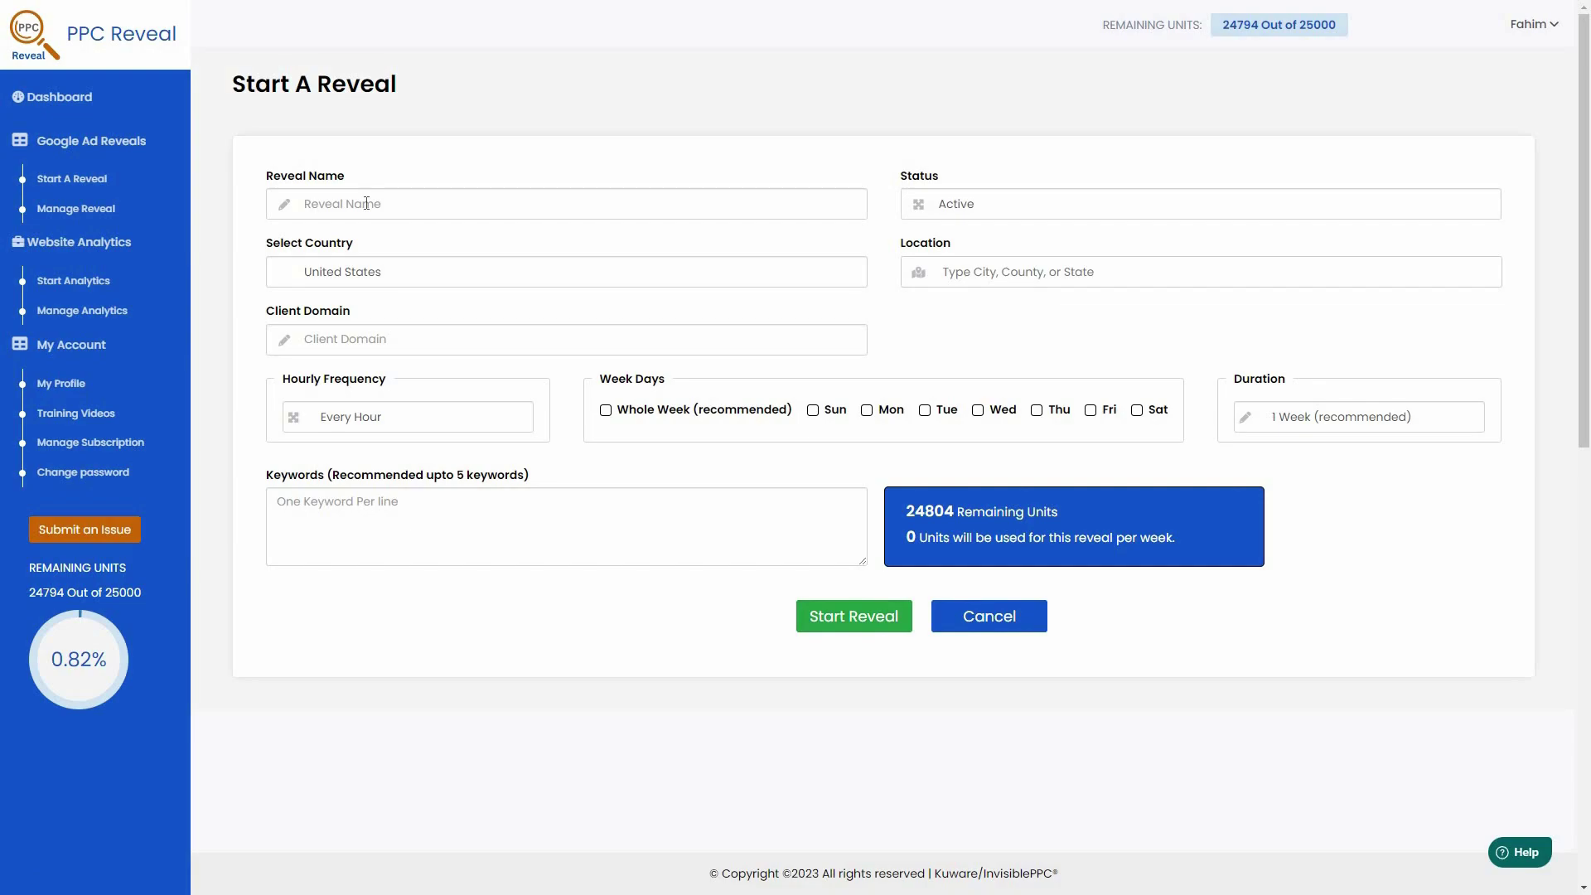
click(366, 204)
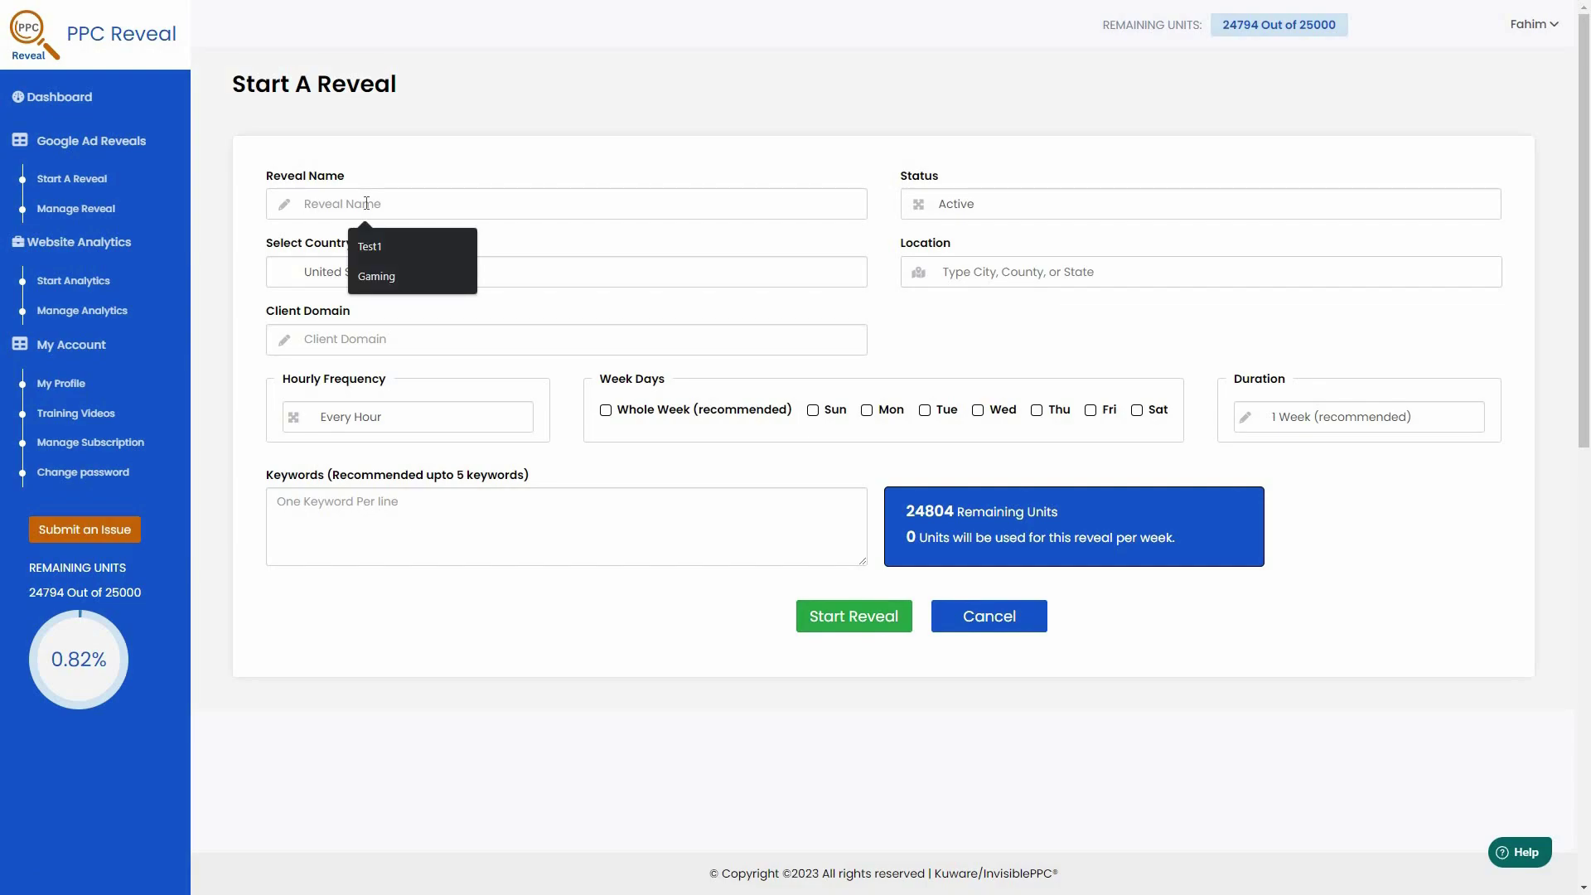
text(Test3)
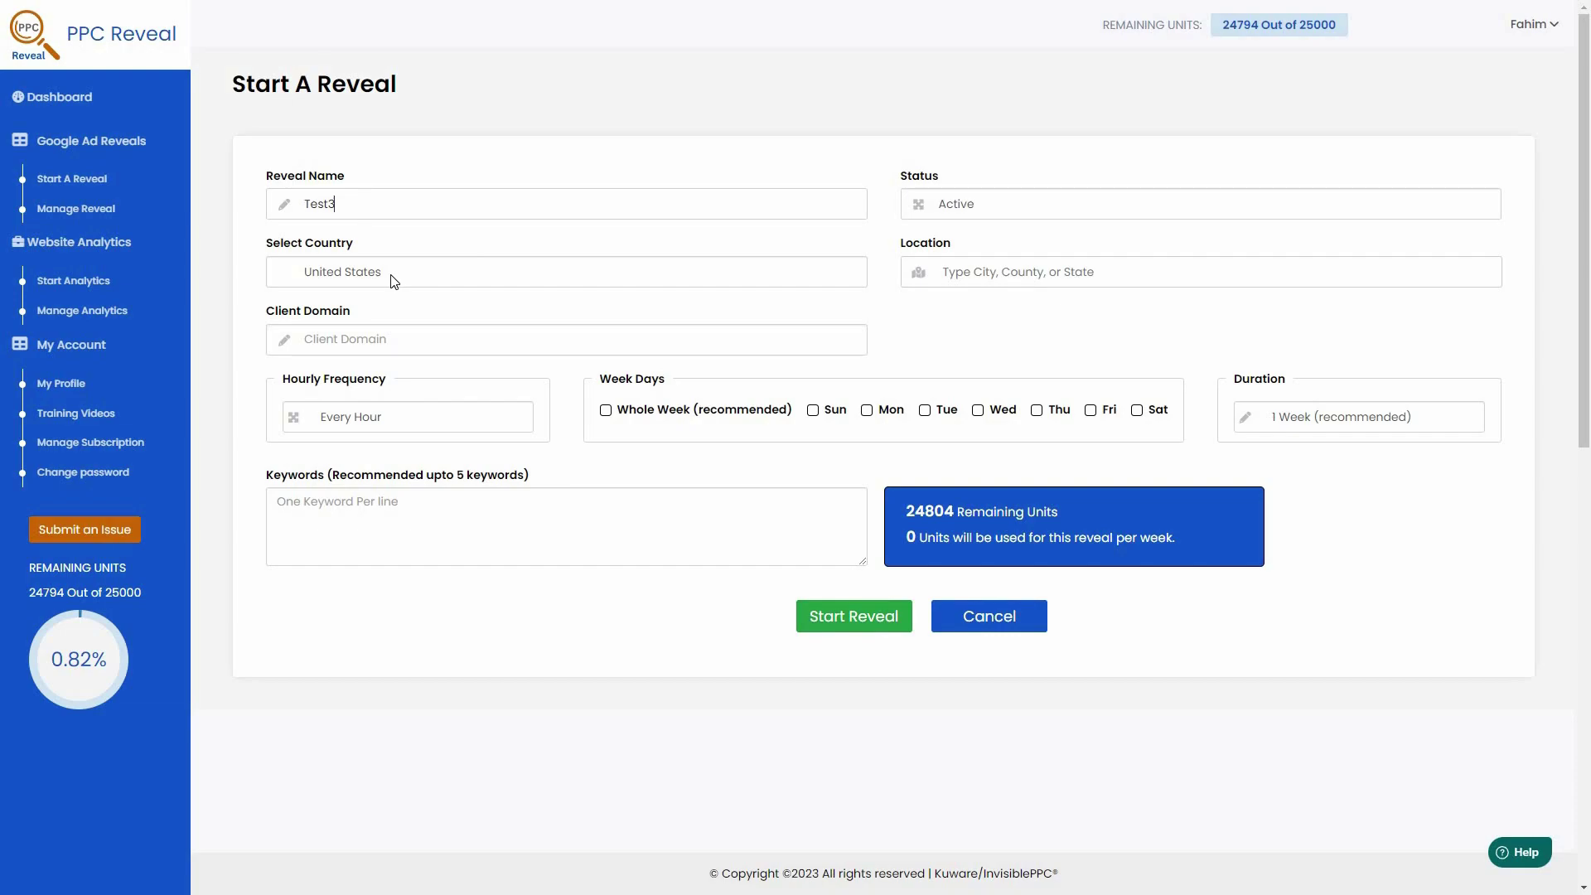
Keep United States as the country and set the reveal's location to the state of Michigan
click(393, 281)
scroll(454, 563, up, 20)
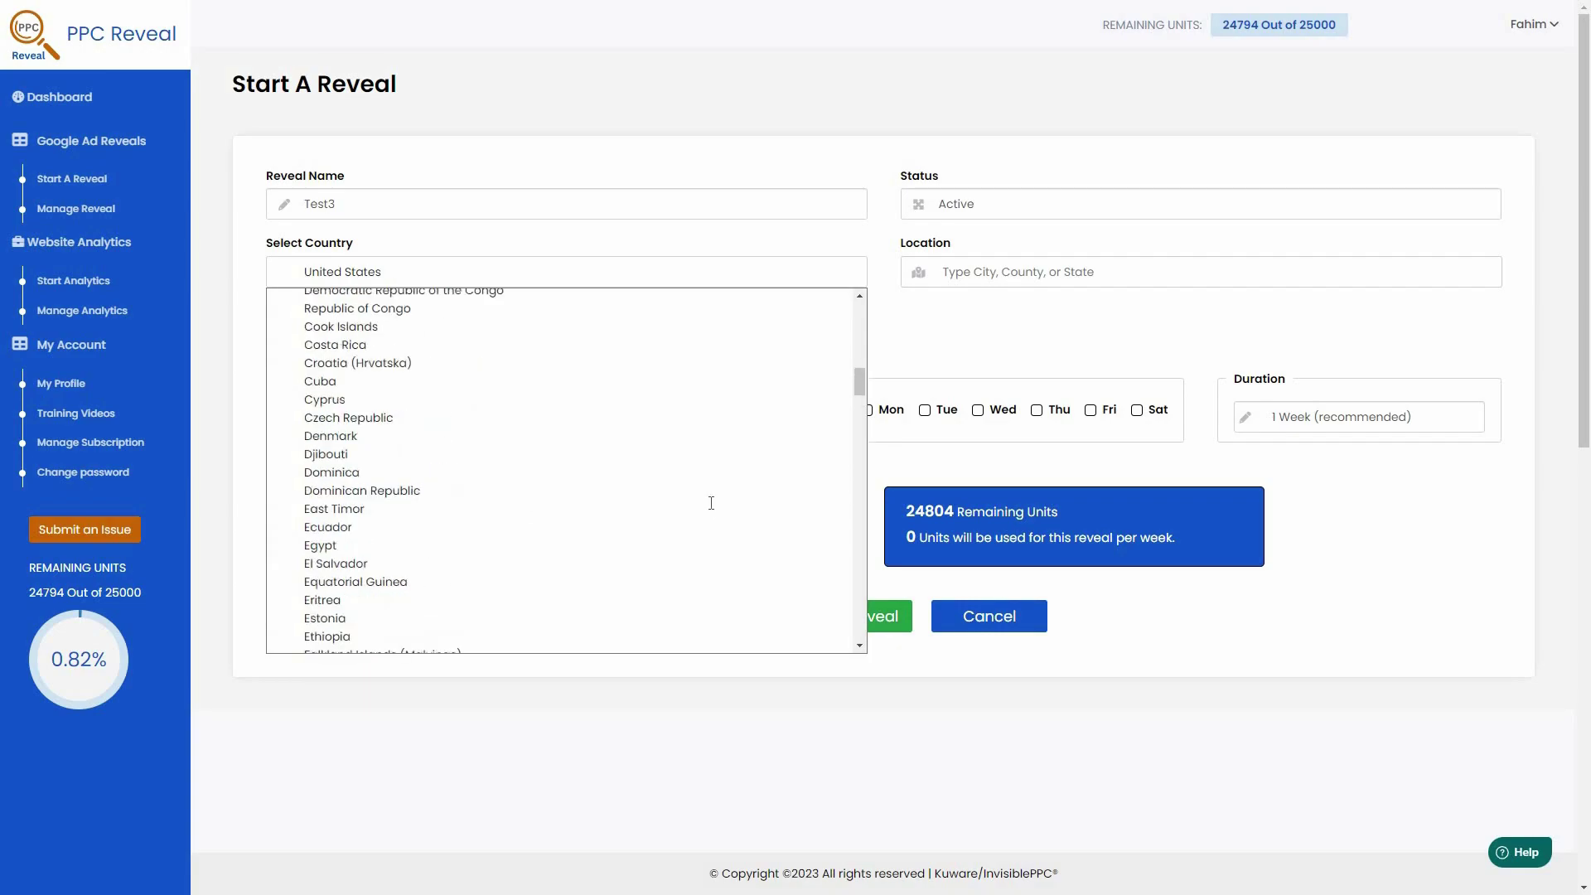
click(995, 277)
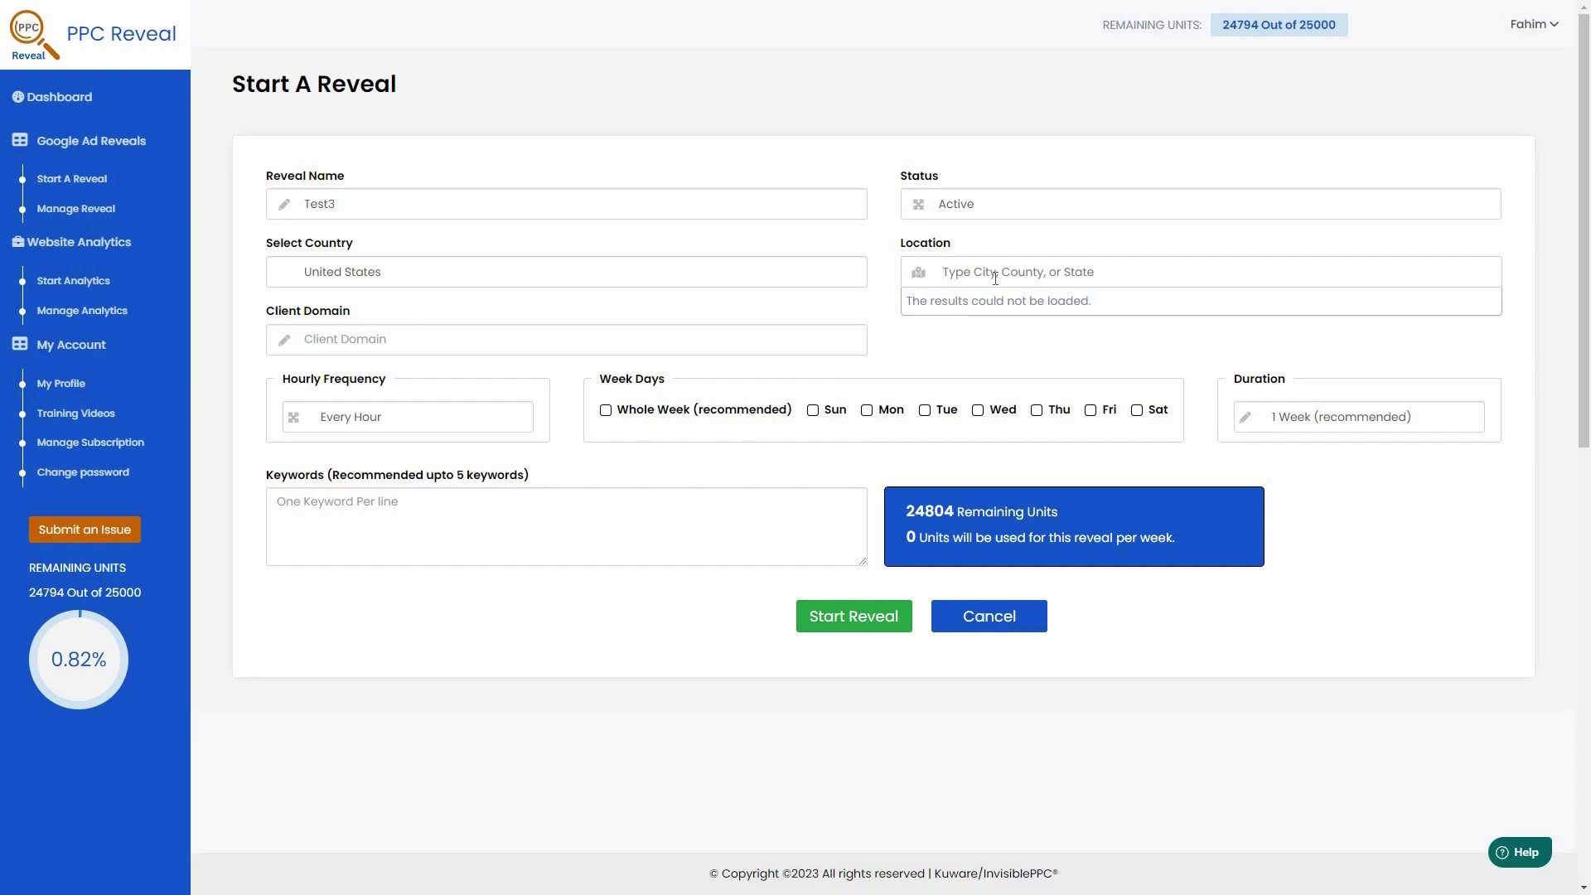
text(mich)
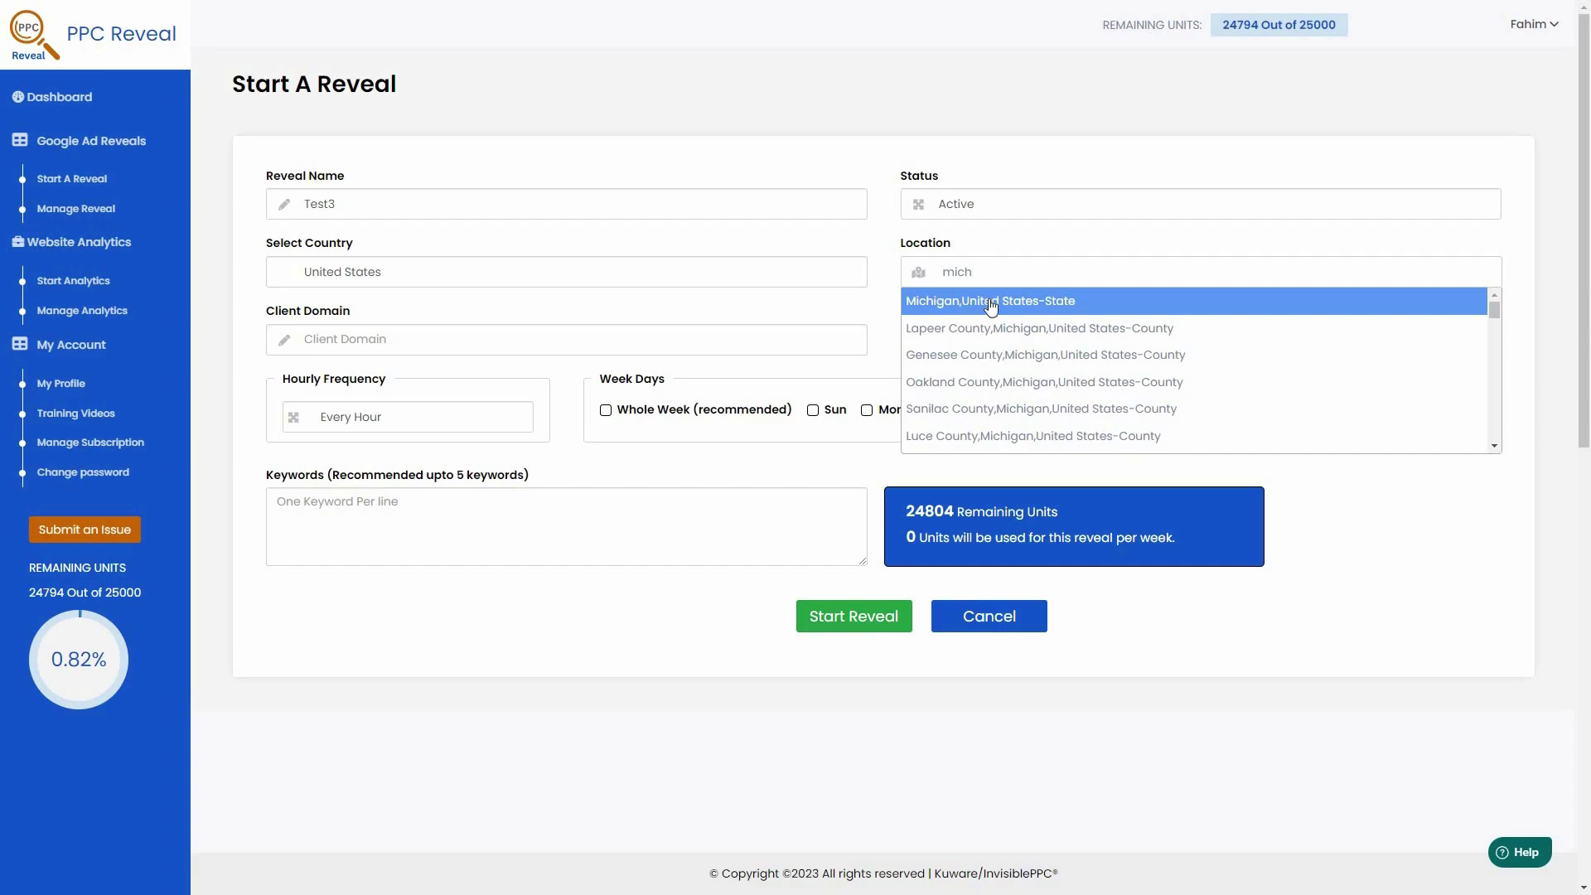
click(1161, 314)
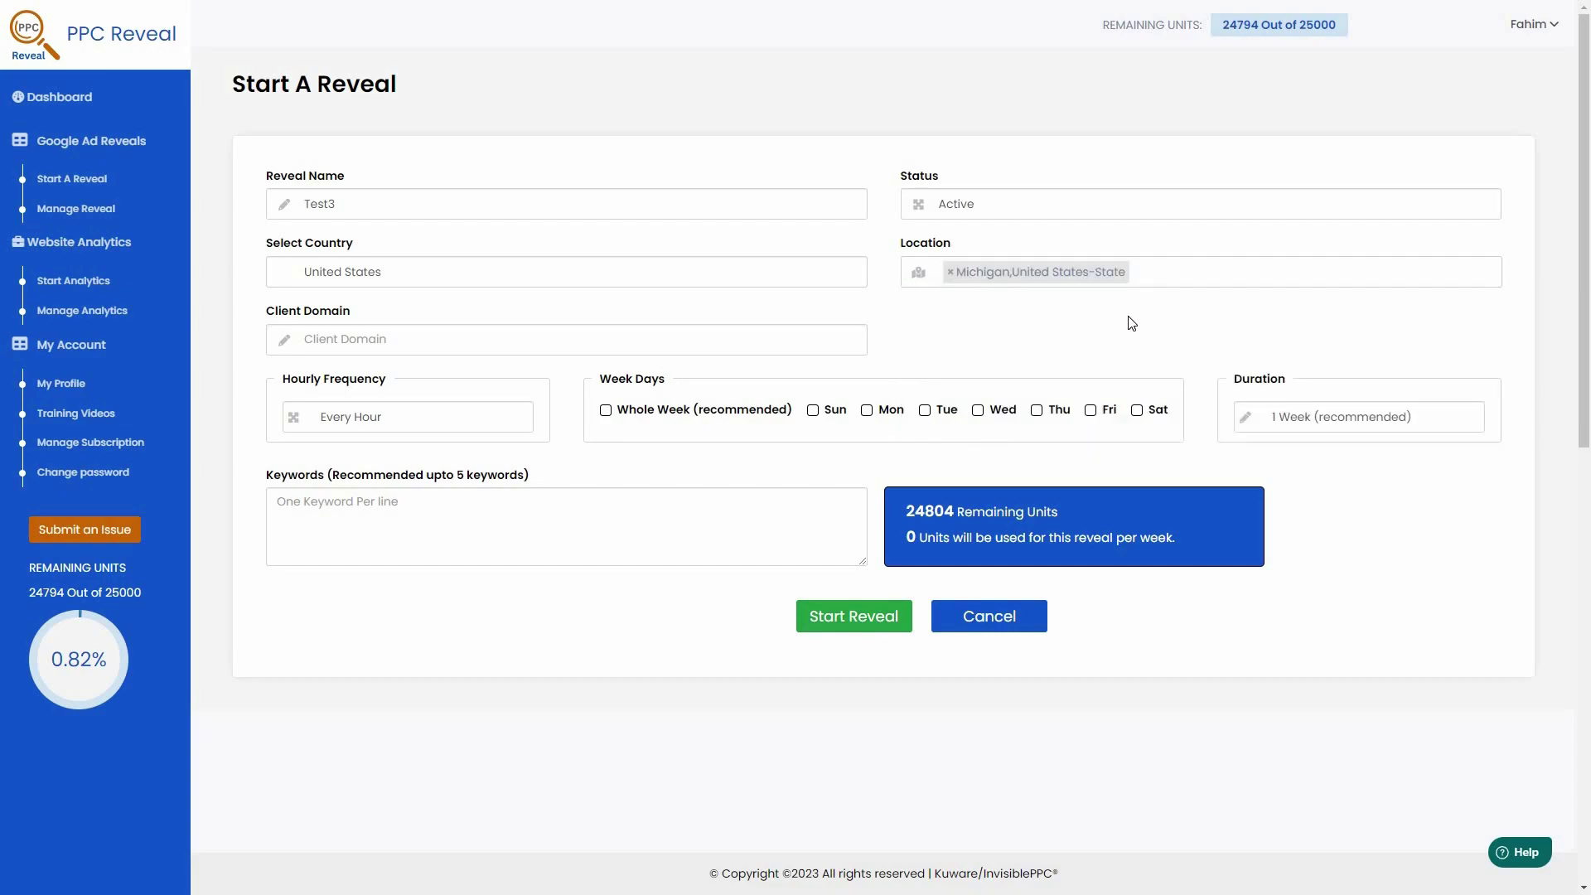
Keep the reveal's status Active and set its hourly frequency to Every 2 Hour (recommended)
click(975, 205)
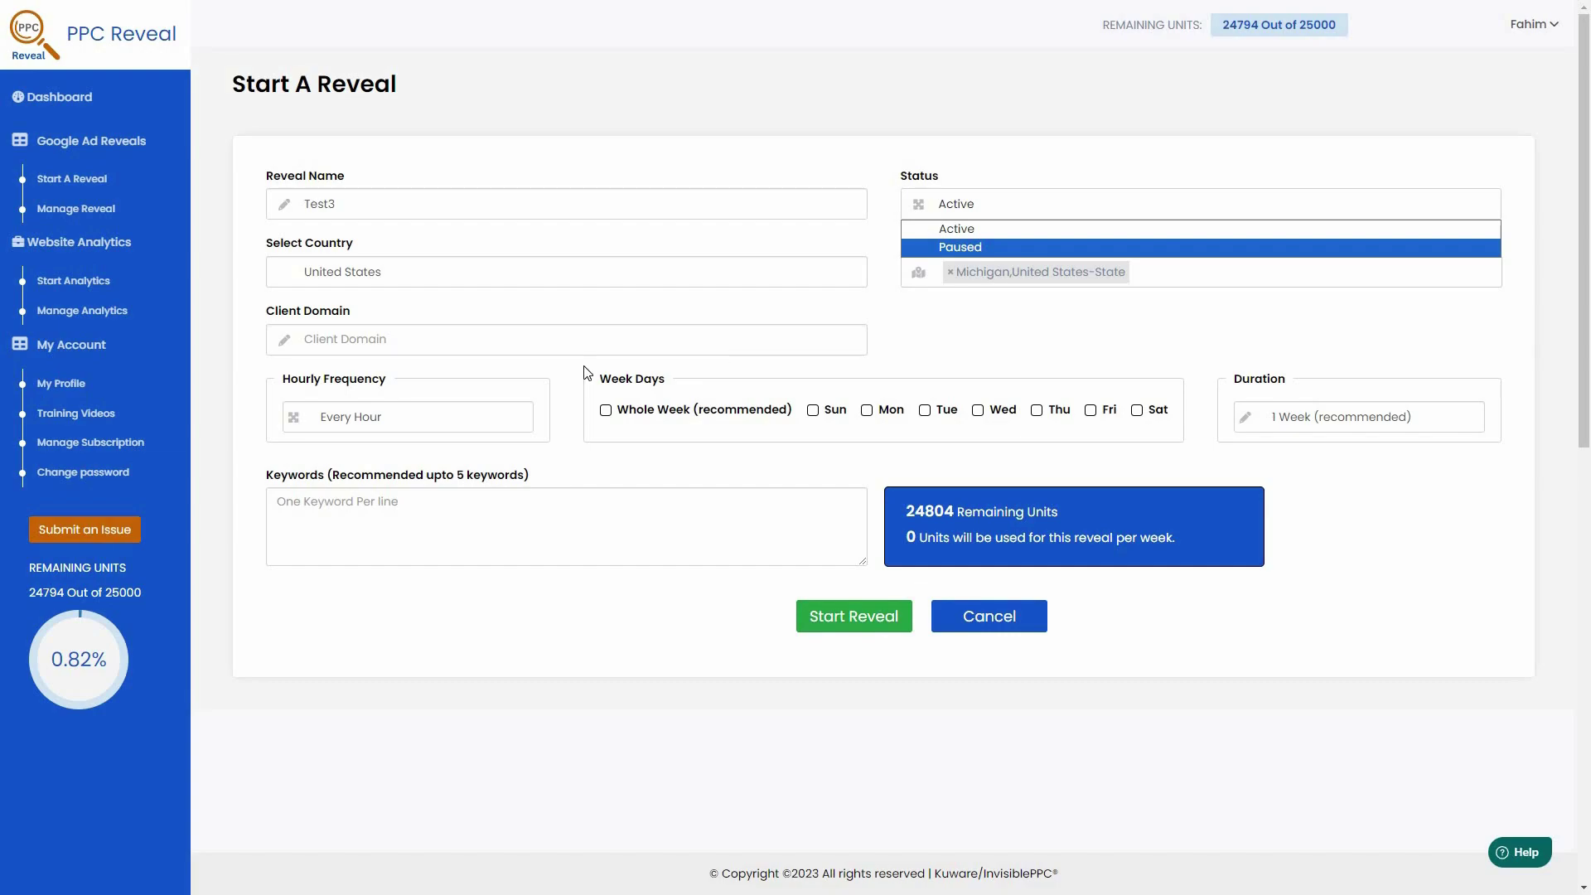
click(429, 337)
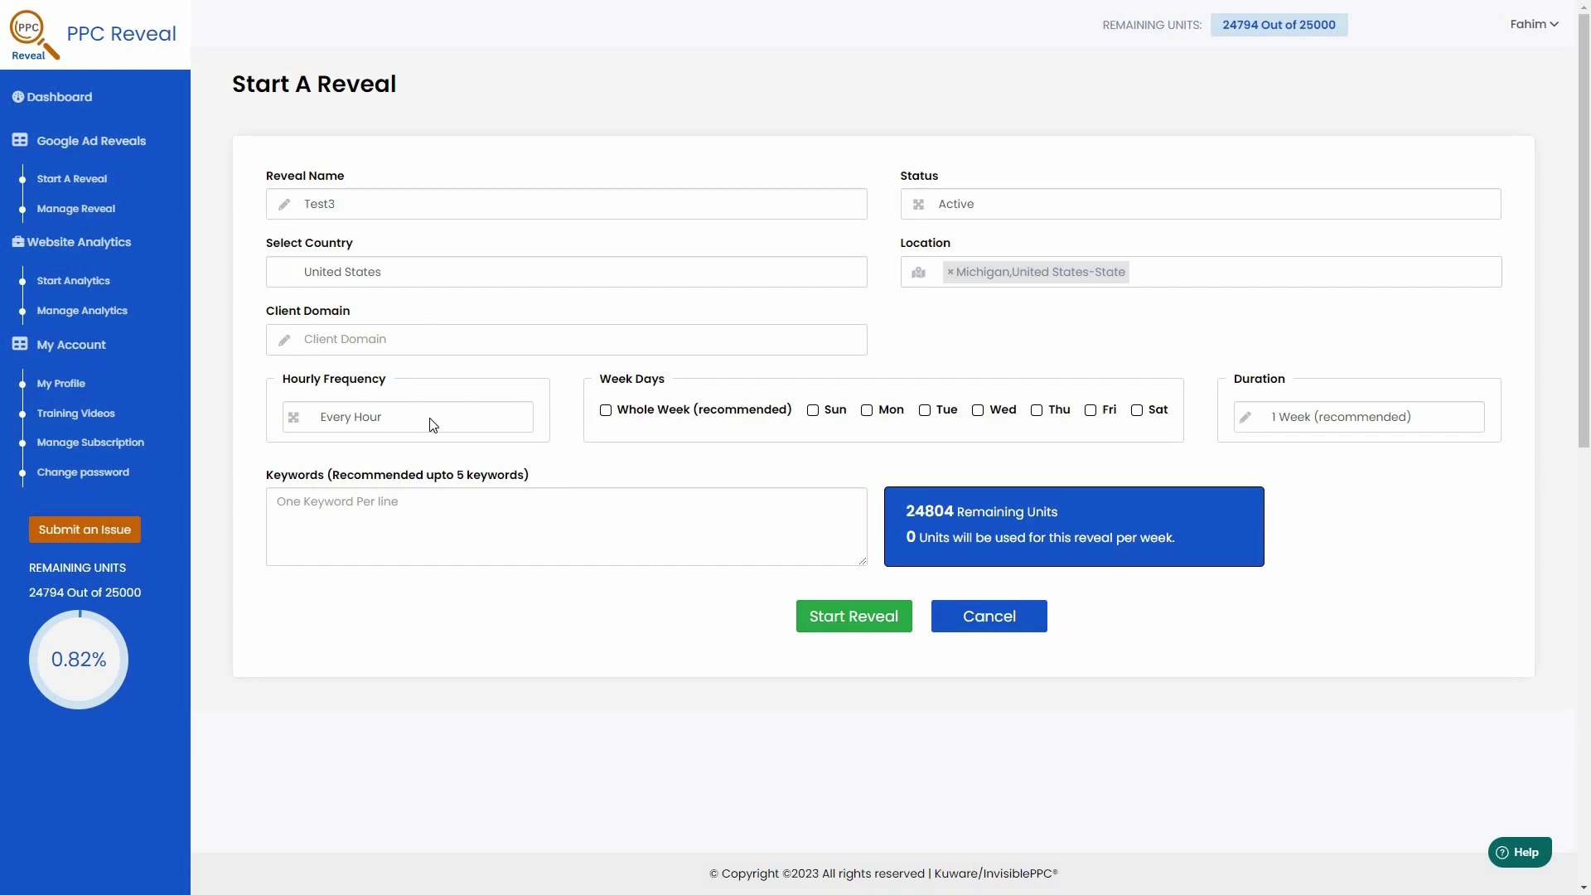
click(390, 424)
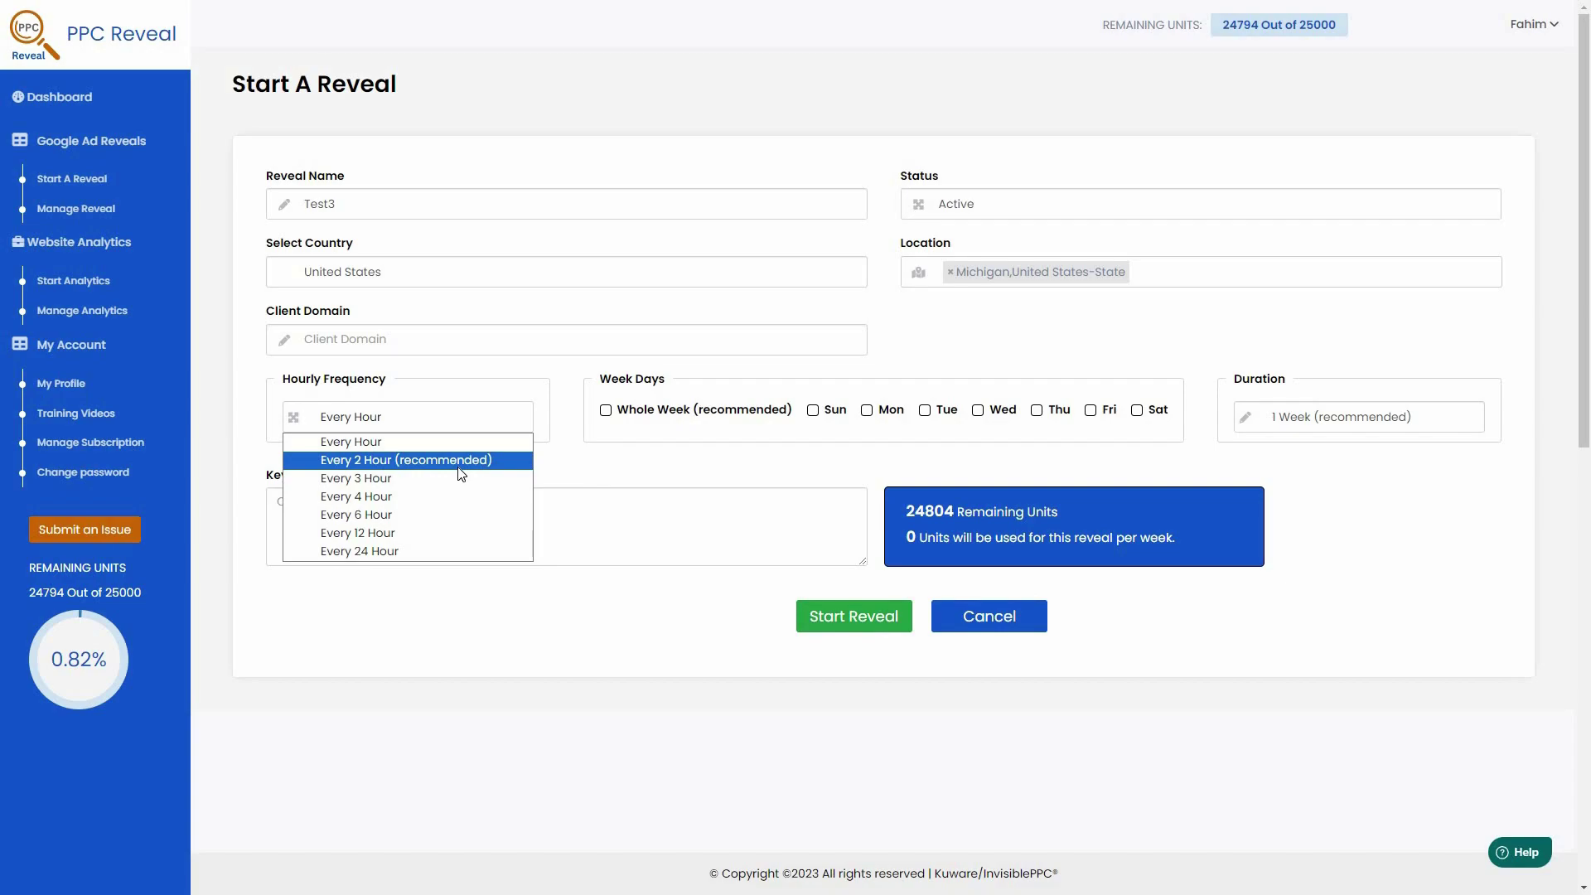
click(452, 423)
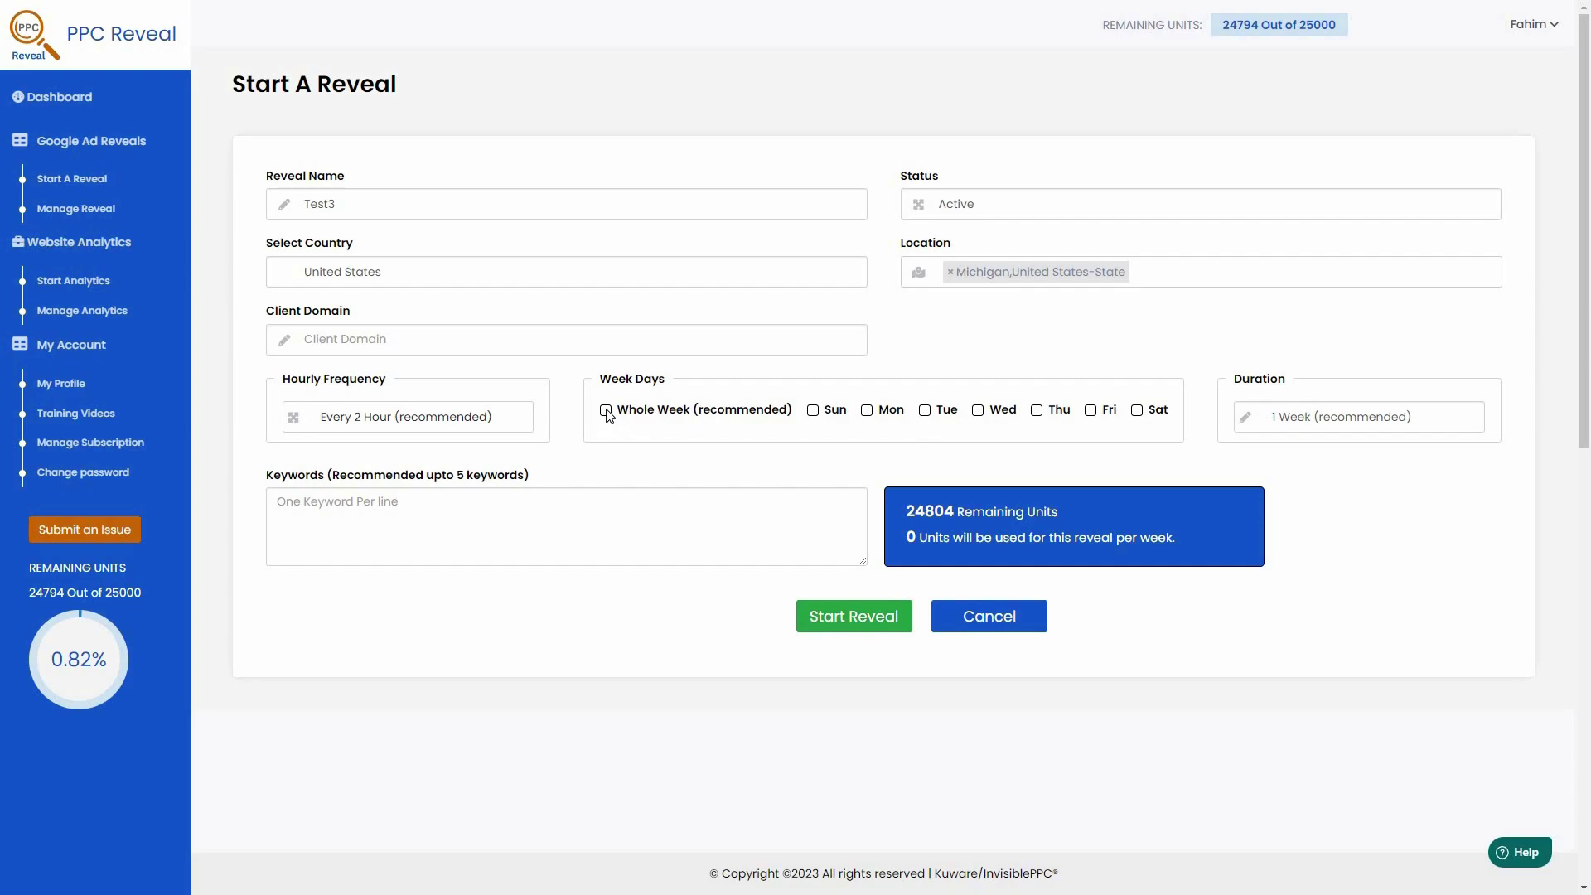
Schedule the reveal for the whole week and keep the recommended duration of 1 week
click(744, 419)
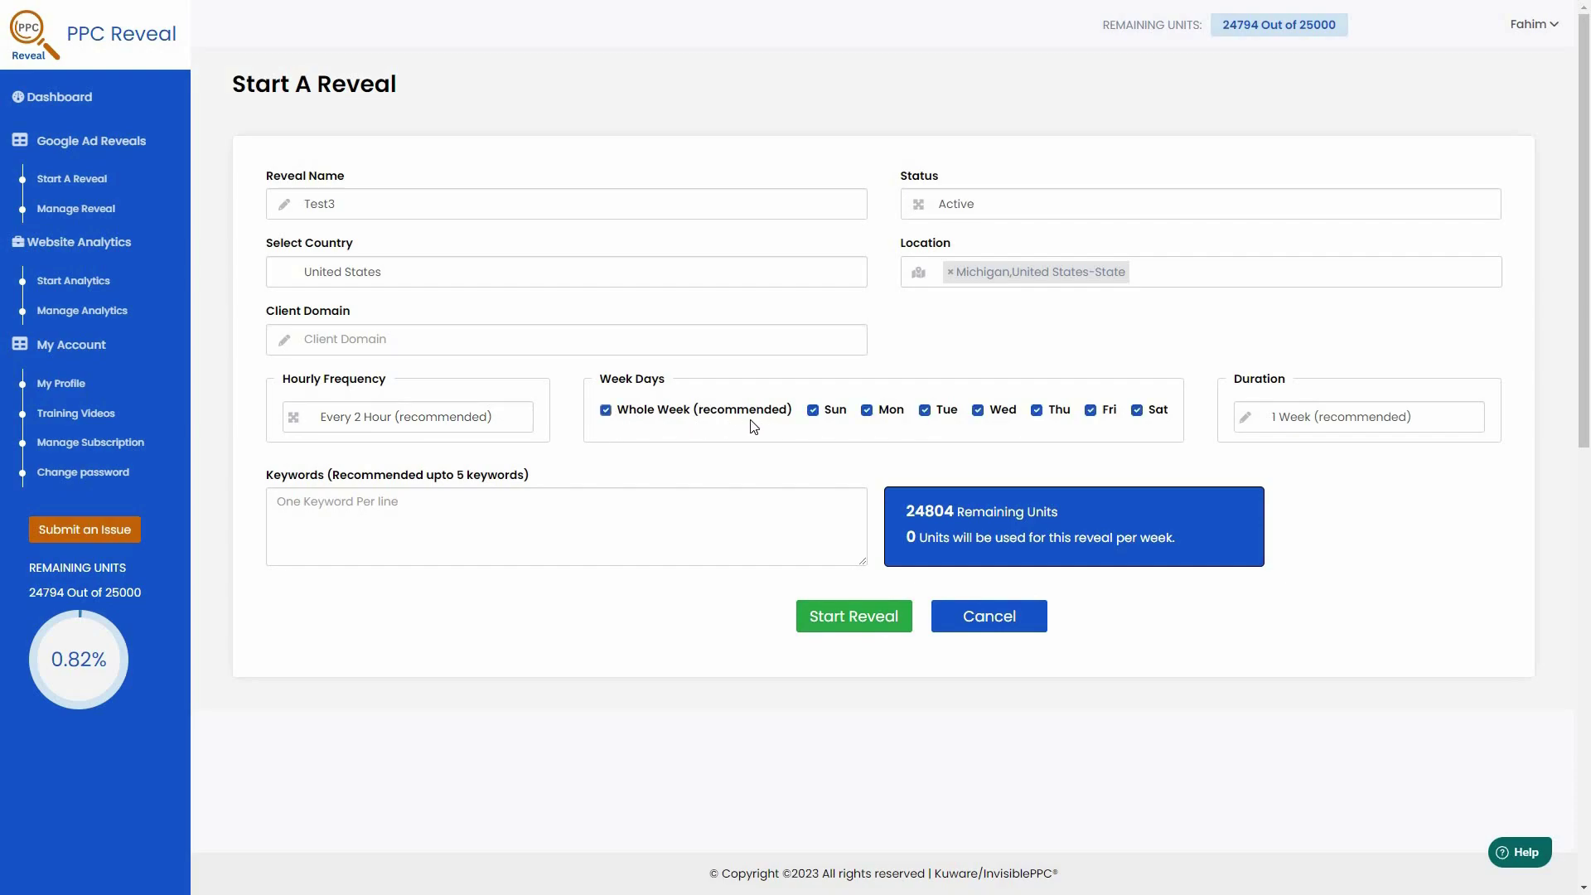
click(605, 411)
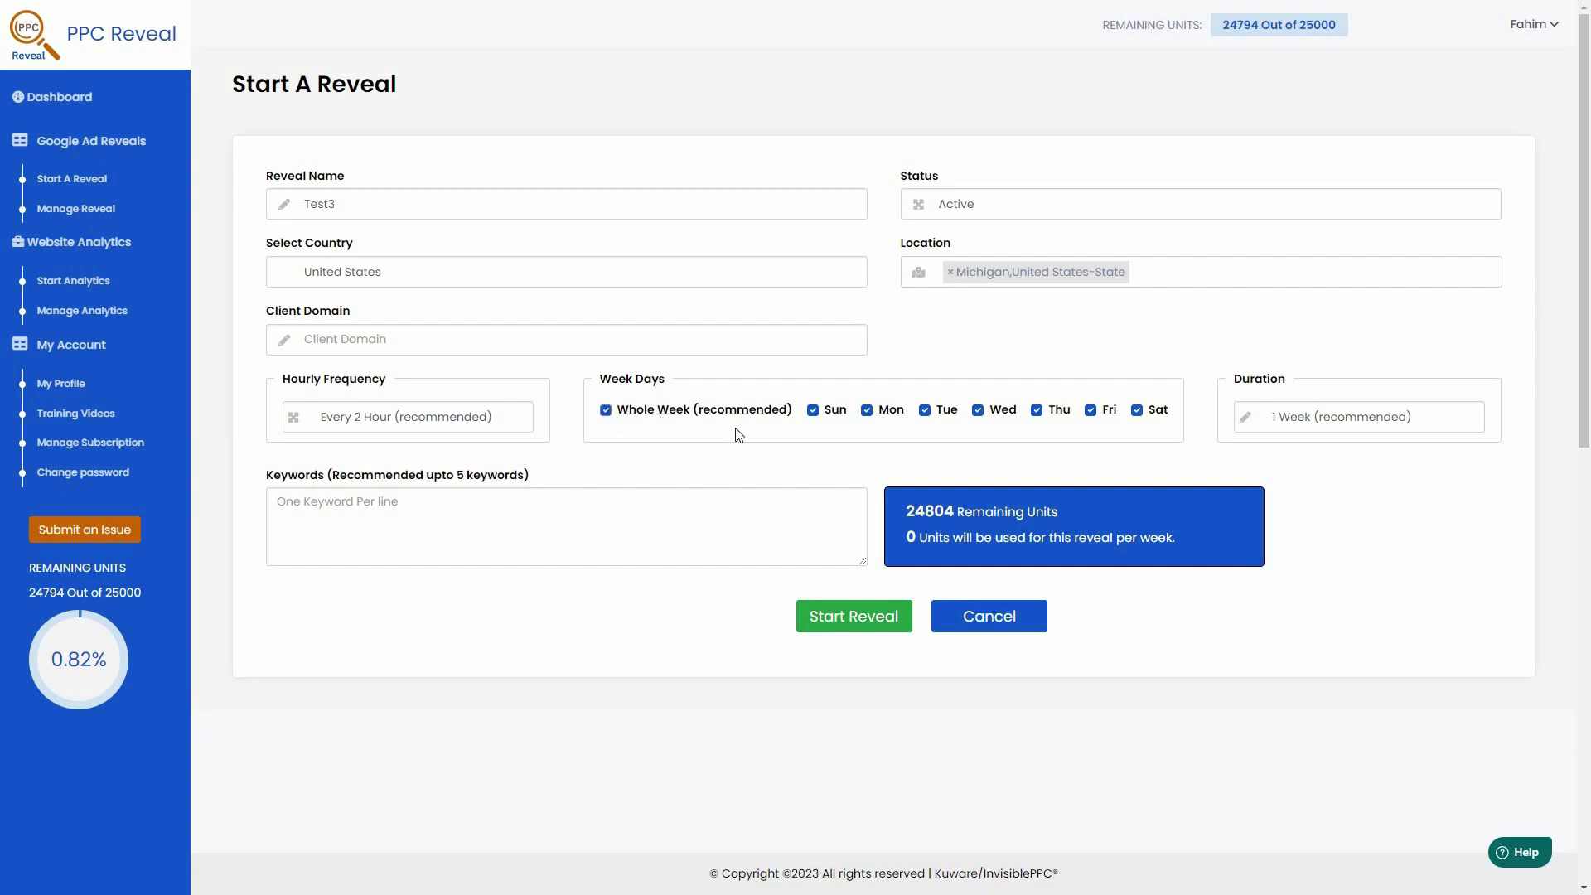
click(814, 411)
click(866, 411)
click(1320, 424)
Enter the reveal's keywords on separate lines: "how to stay fit", "fitness" and "gym workout"
text(how to stay fit)
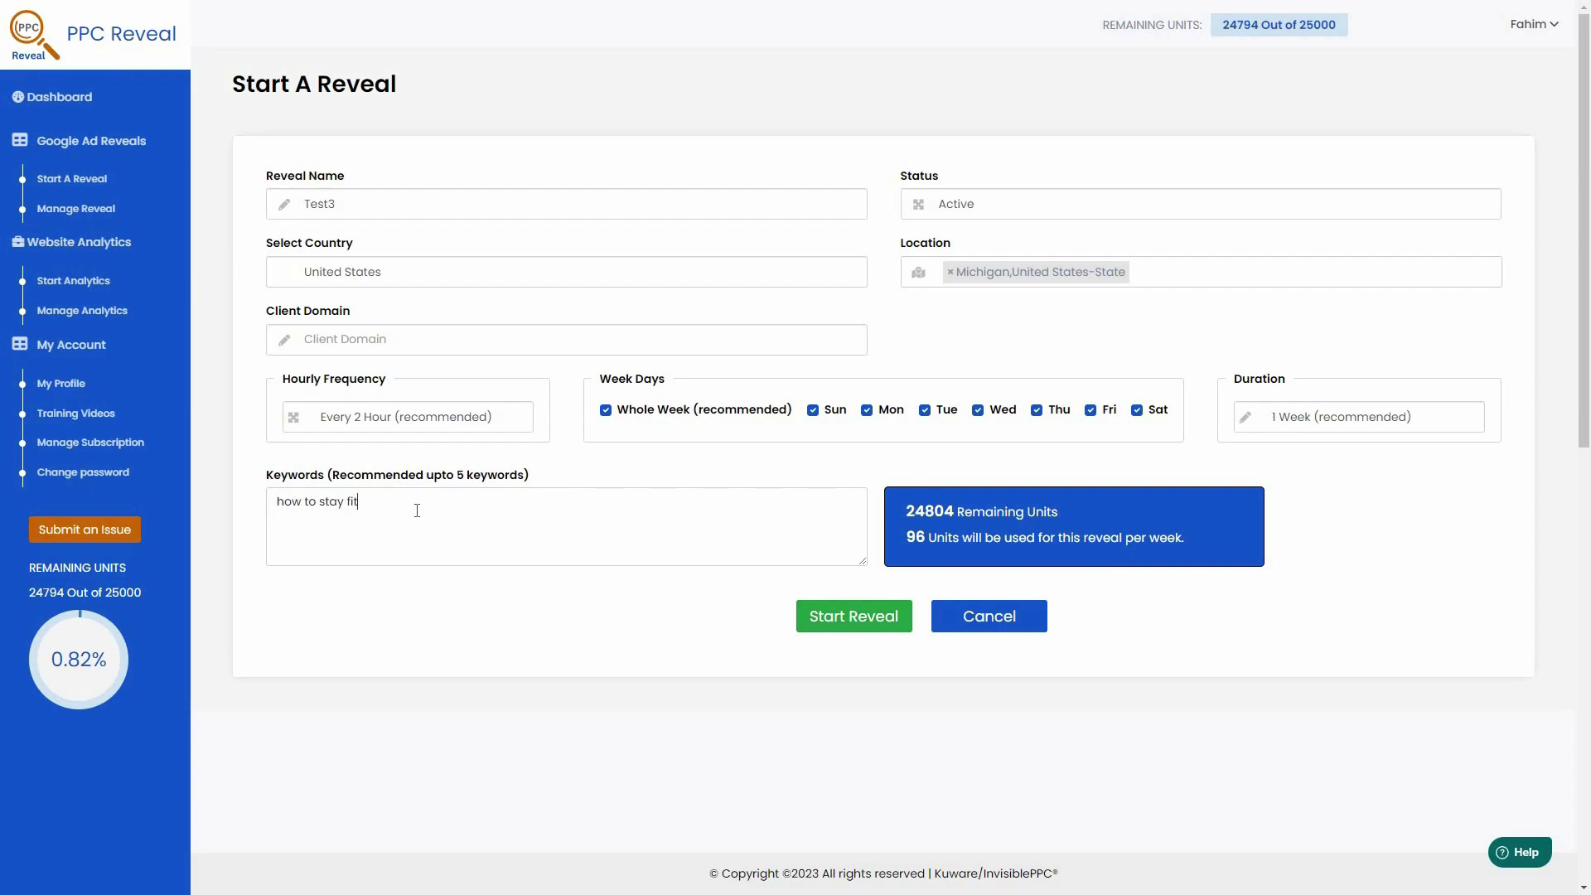
key(Return)
text(fitness)
key(Return)
text(g)
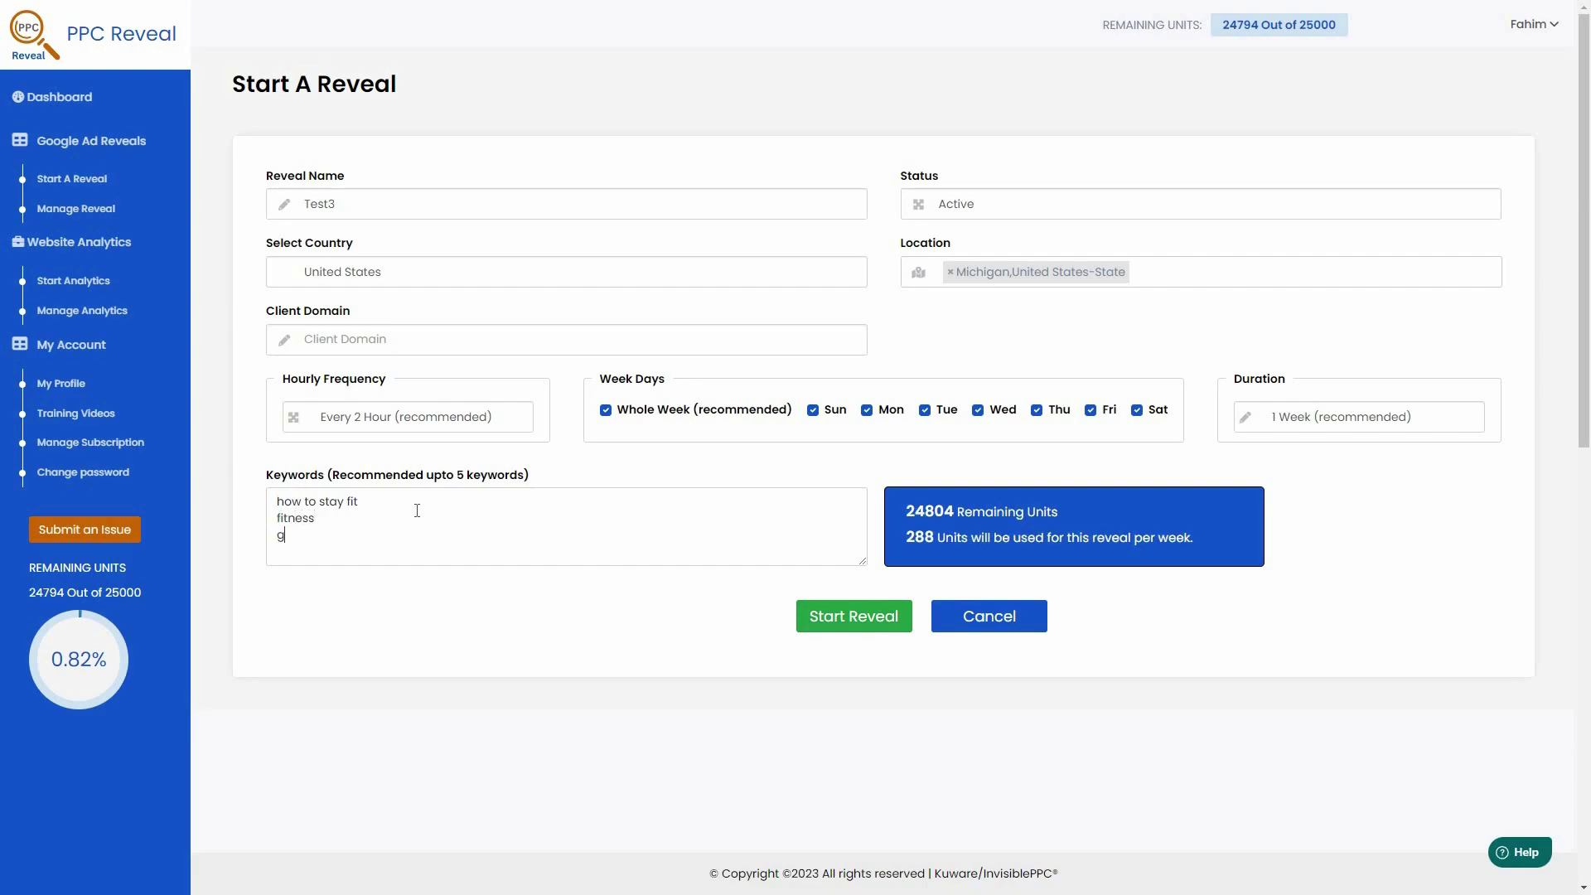
text(ym workout)
Check how many units the new reveal would use per week and cancel its creation
click(855, 617)
double_click(920, 536)
click(1034, 626)
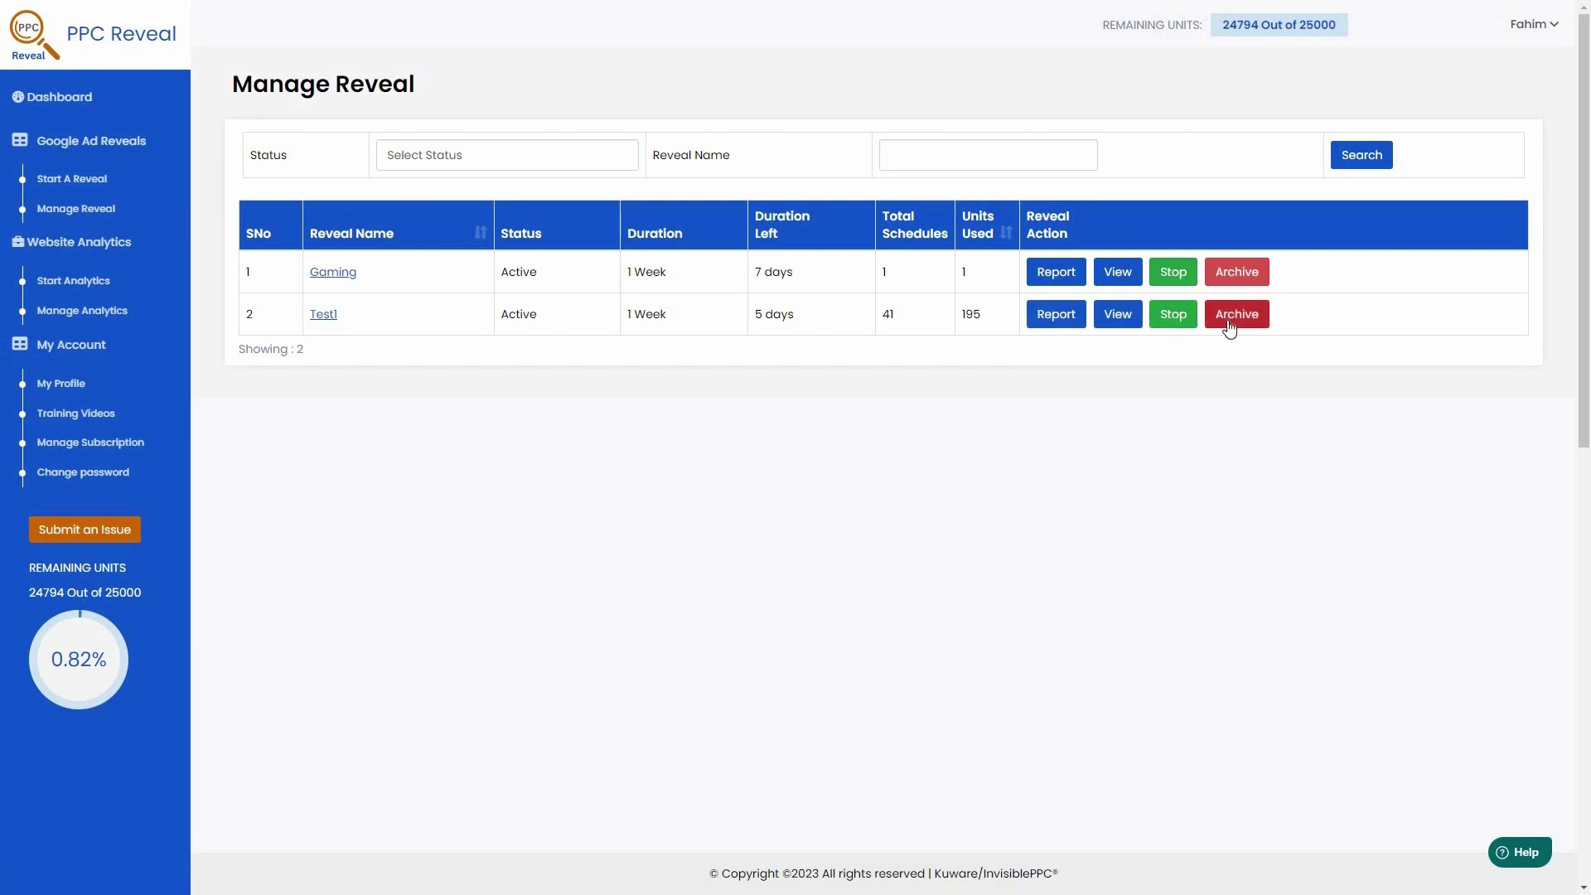
Review the settings of the existing Test1 reveal and open its report
click(1122, 324)
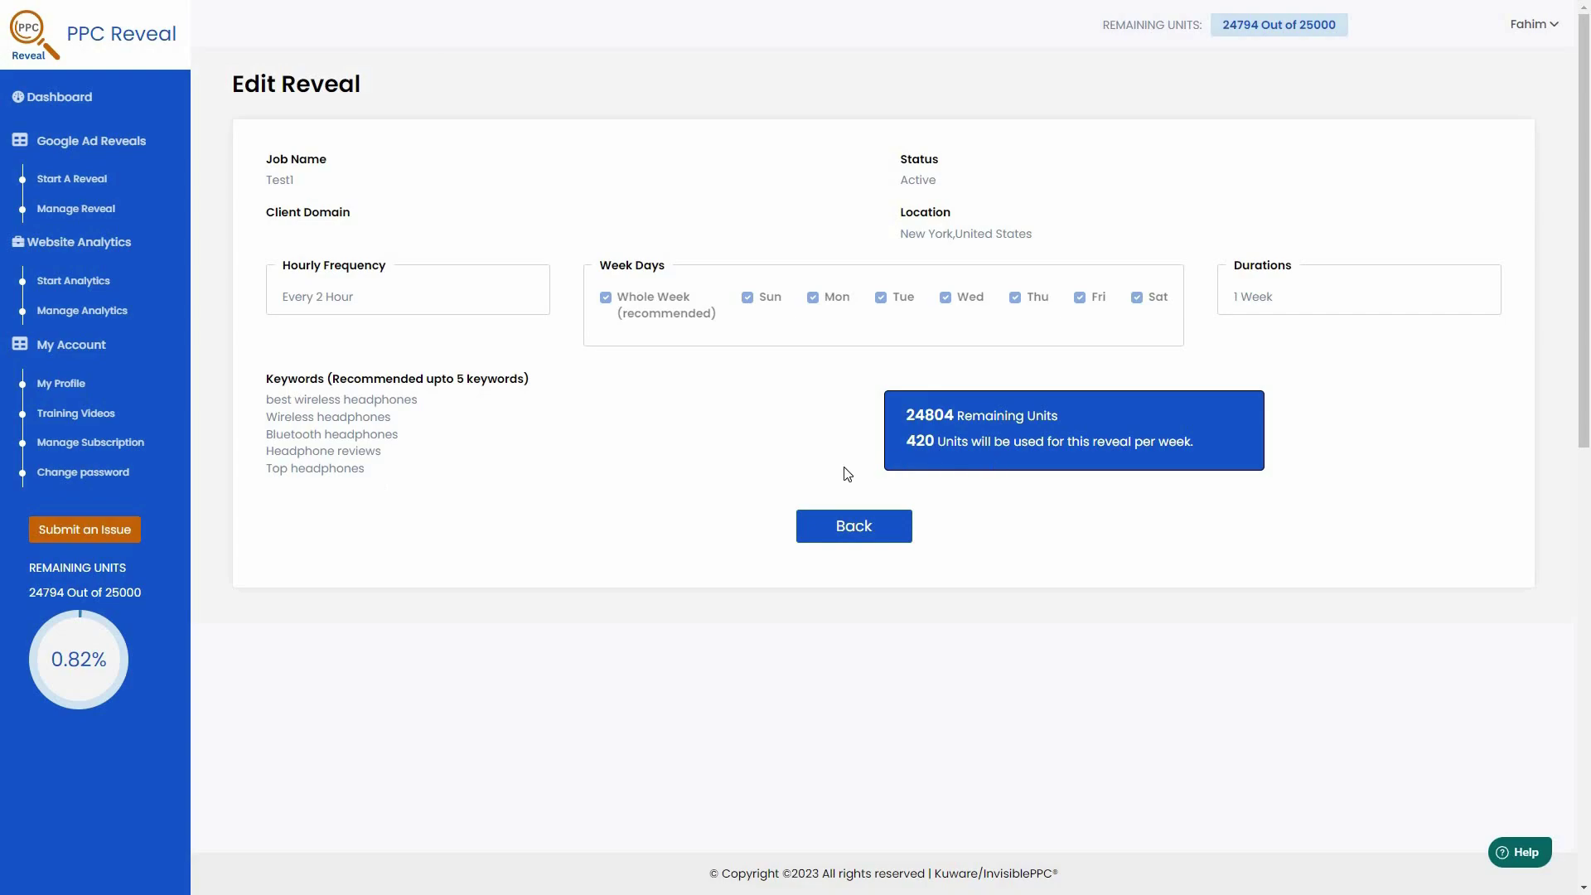
click(852, 533)
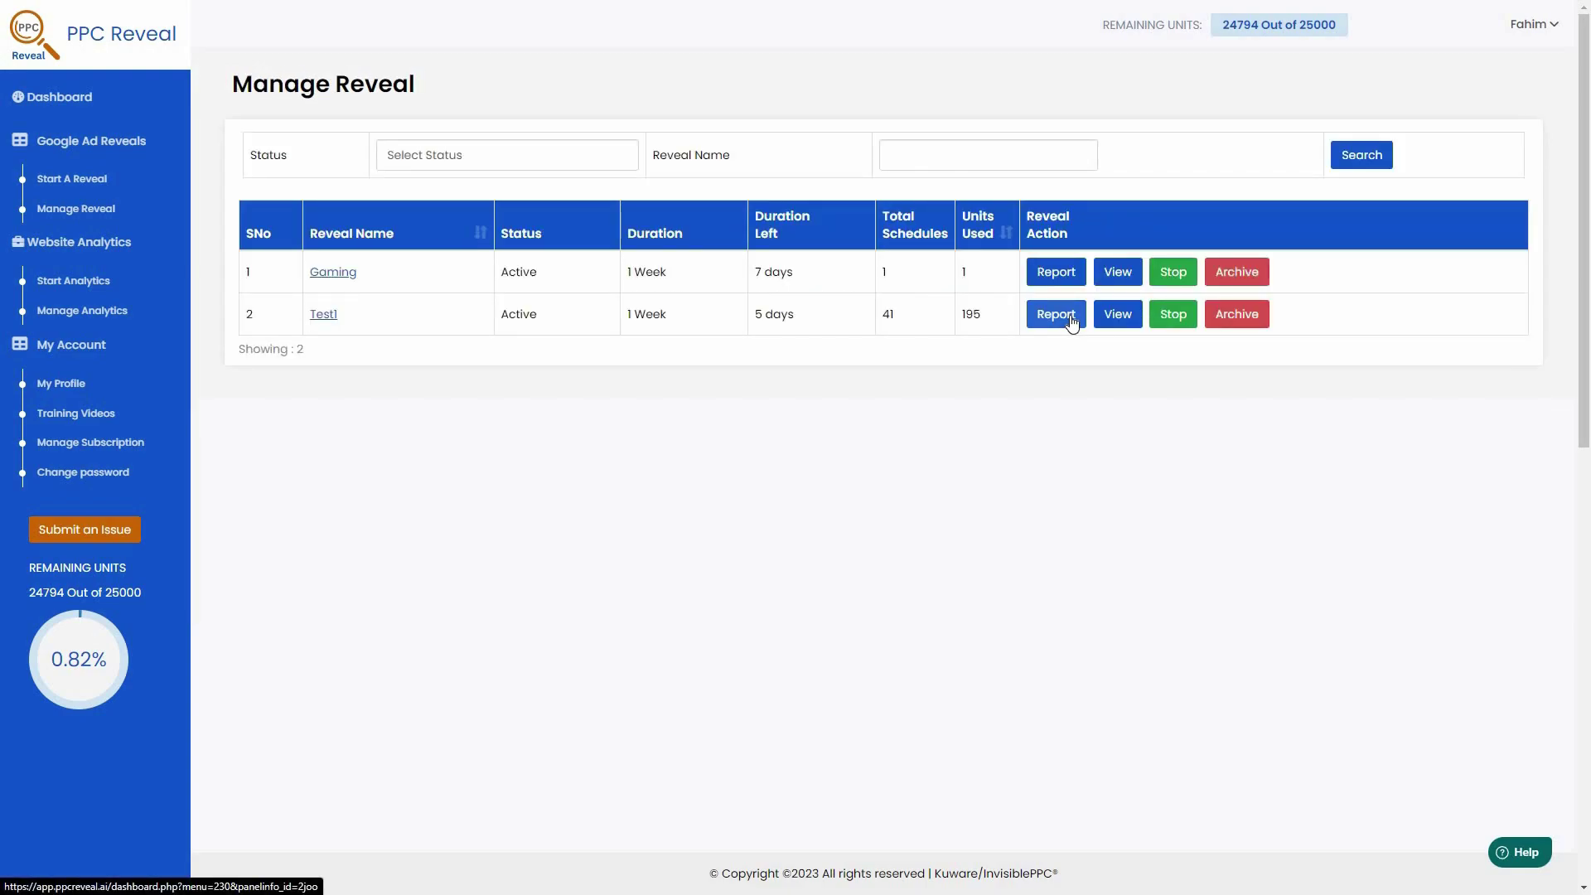
click(1055, 315)
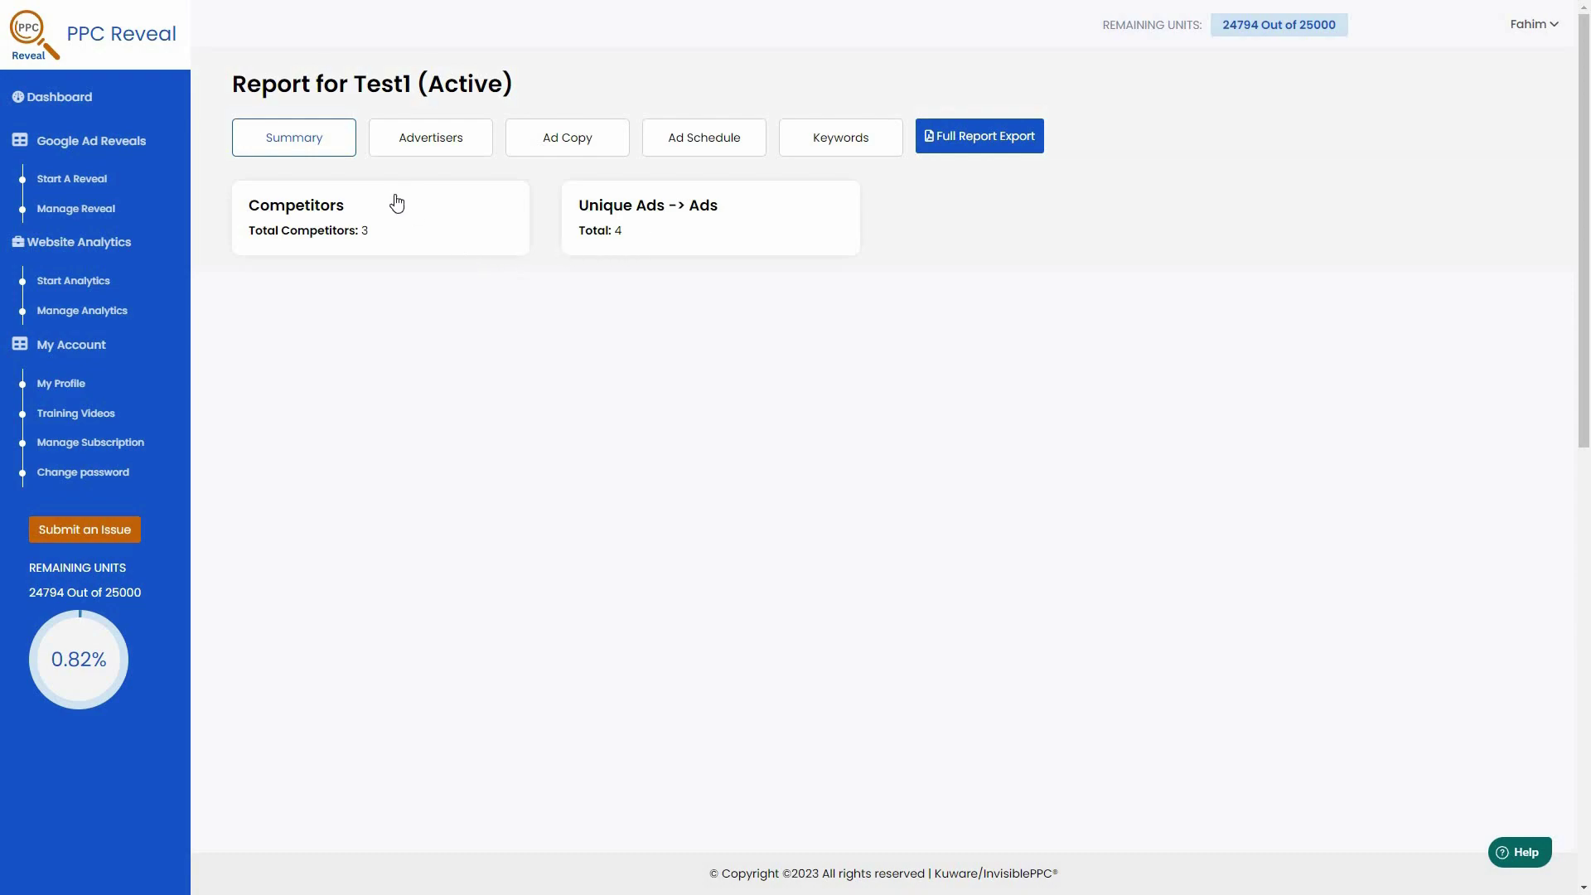
Examine the Advertisers section of the Test1 report, comparing competitor visibility in the chart and the advertiser table
click(472, 146)
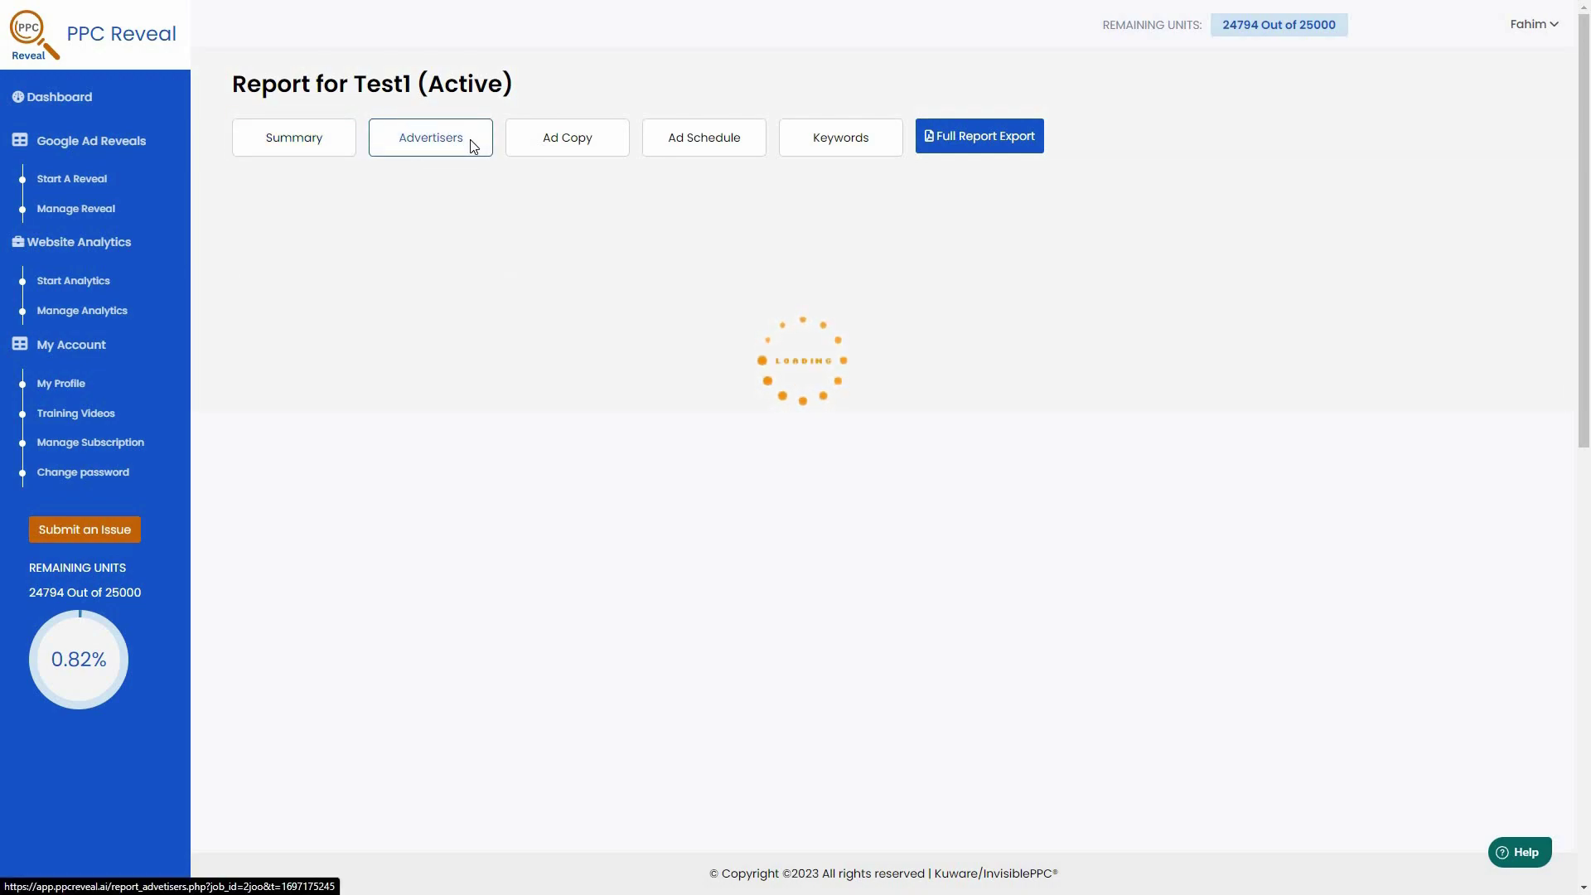
scroll(518, 711, down, 2)
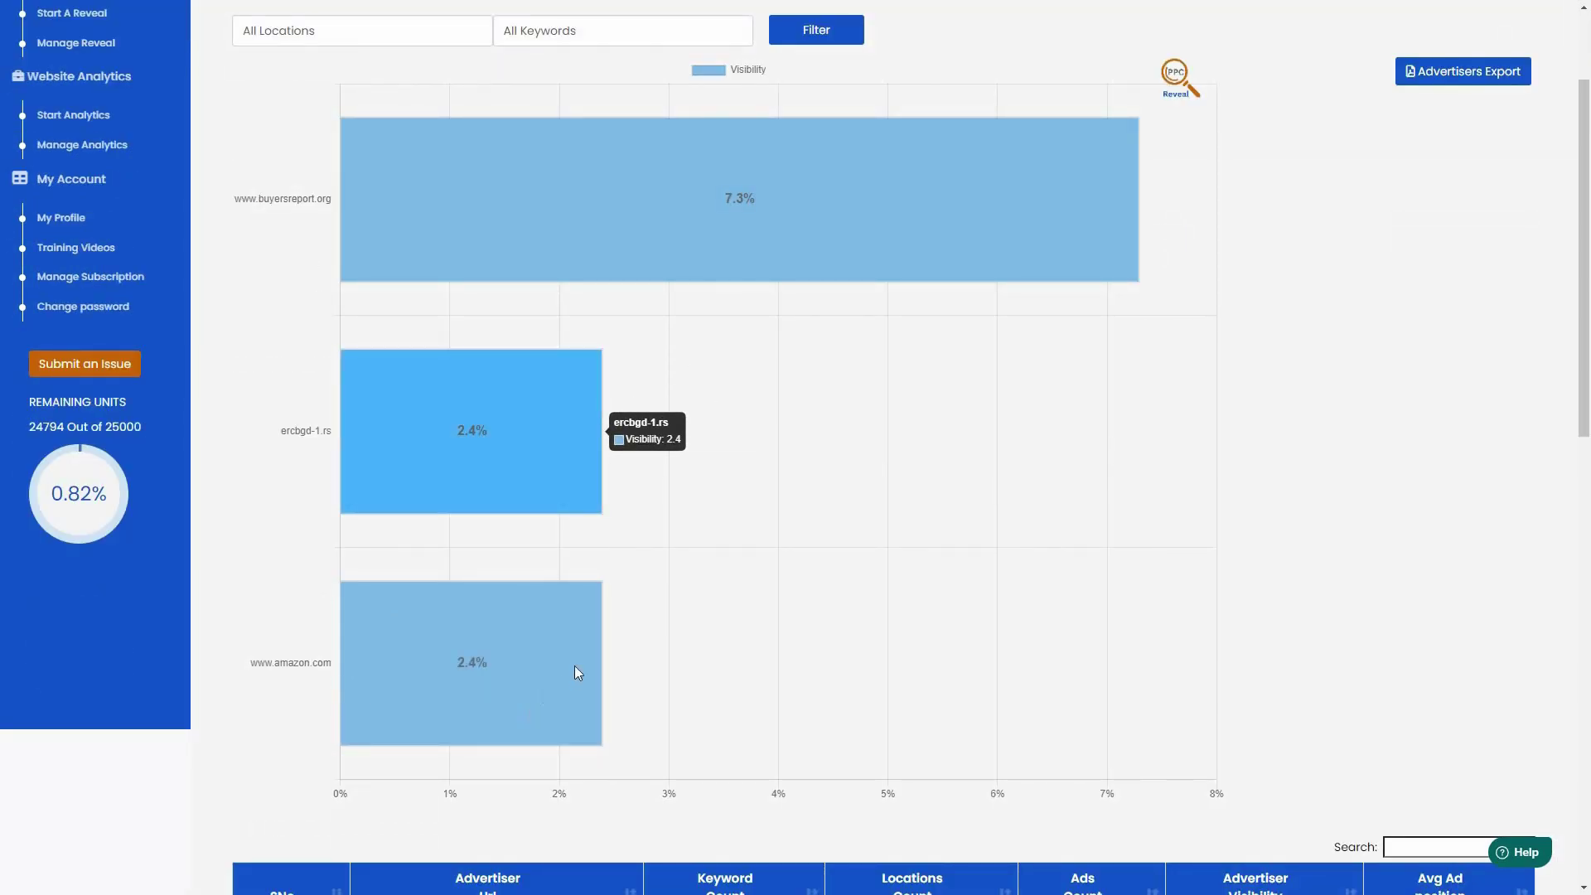
scroll(642, 467, up, 2)
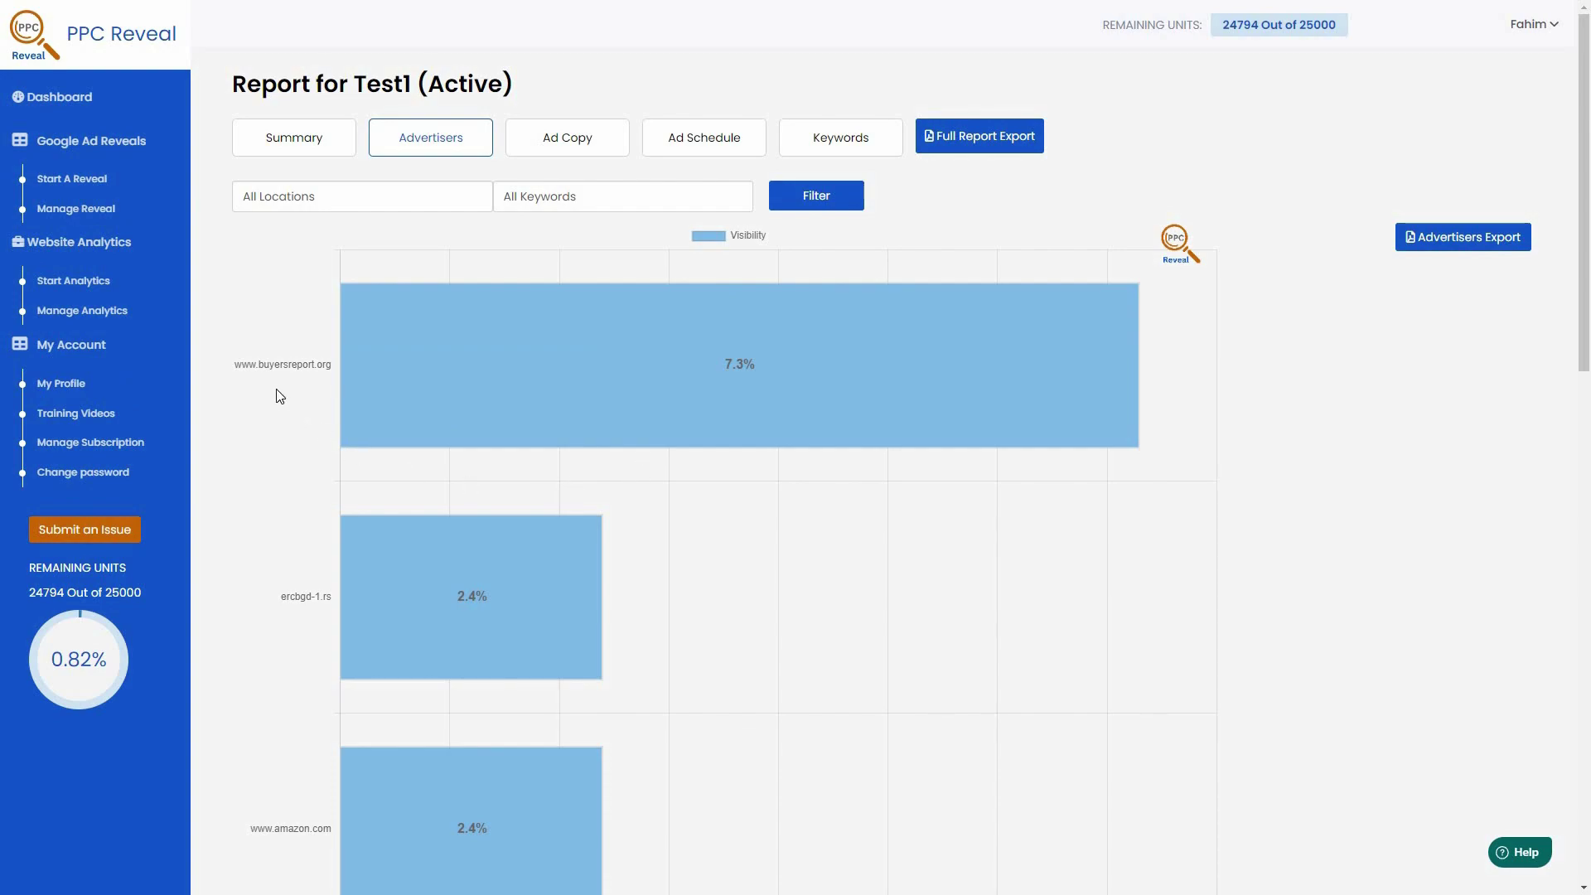
mouse_move(280, 387)
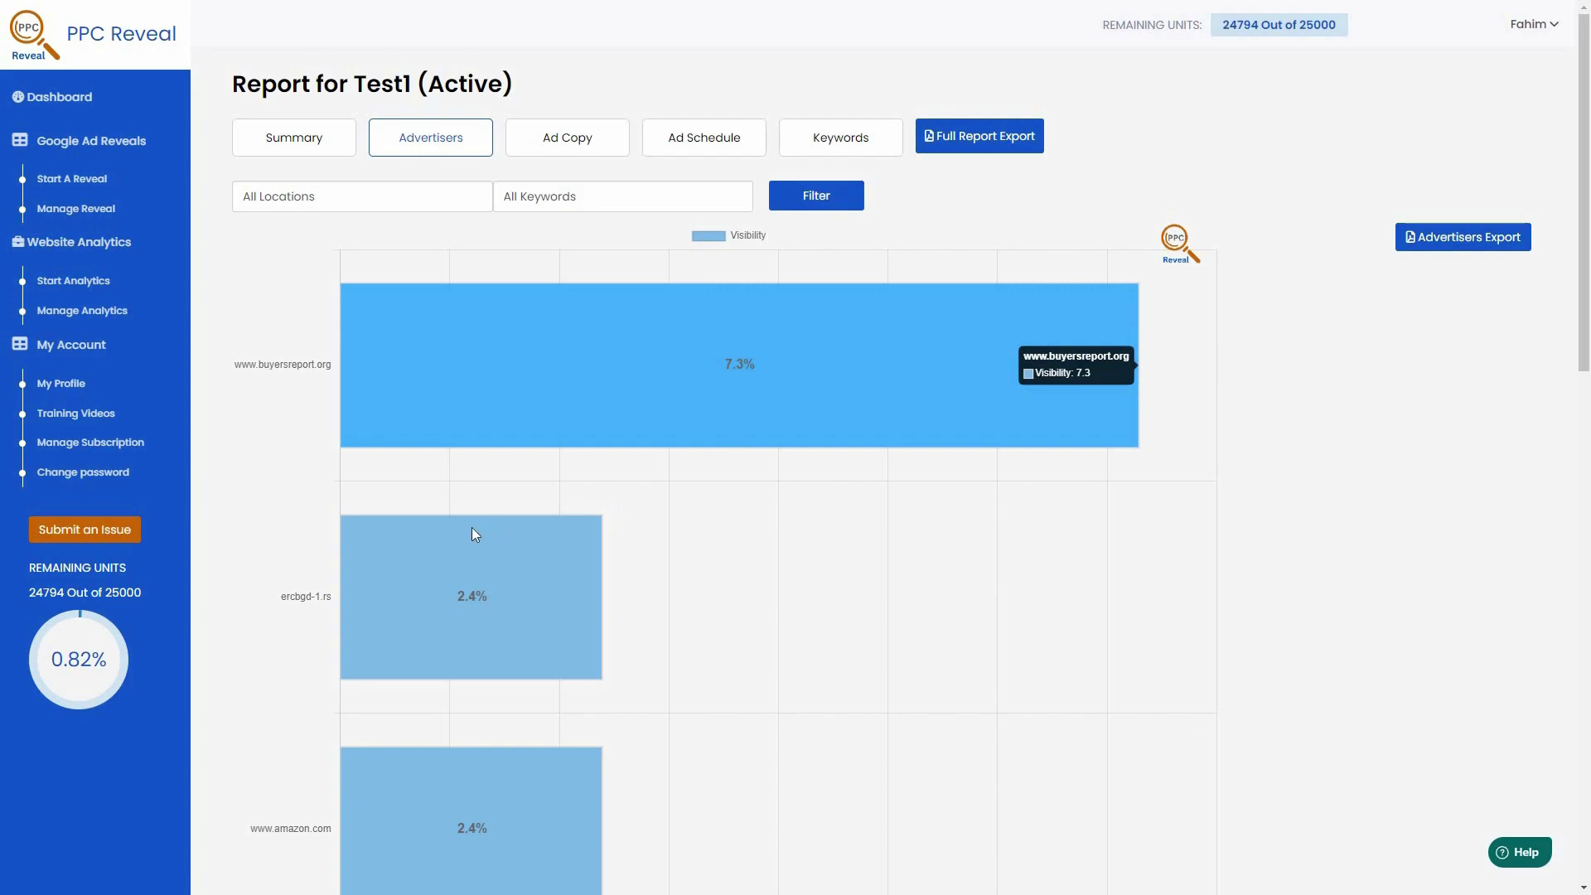
scroll(472, 532, down, 1)
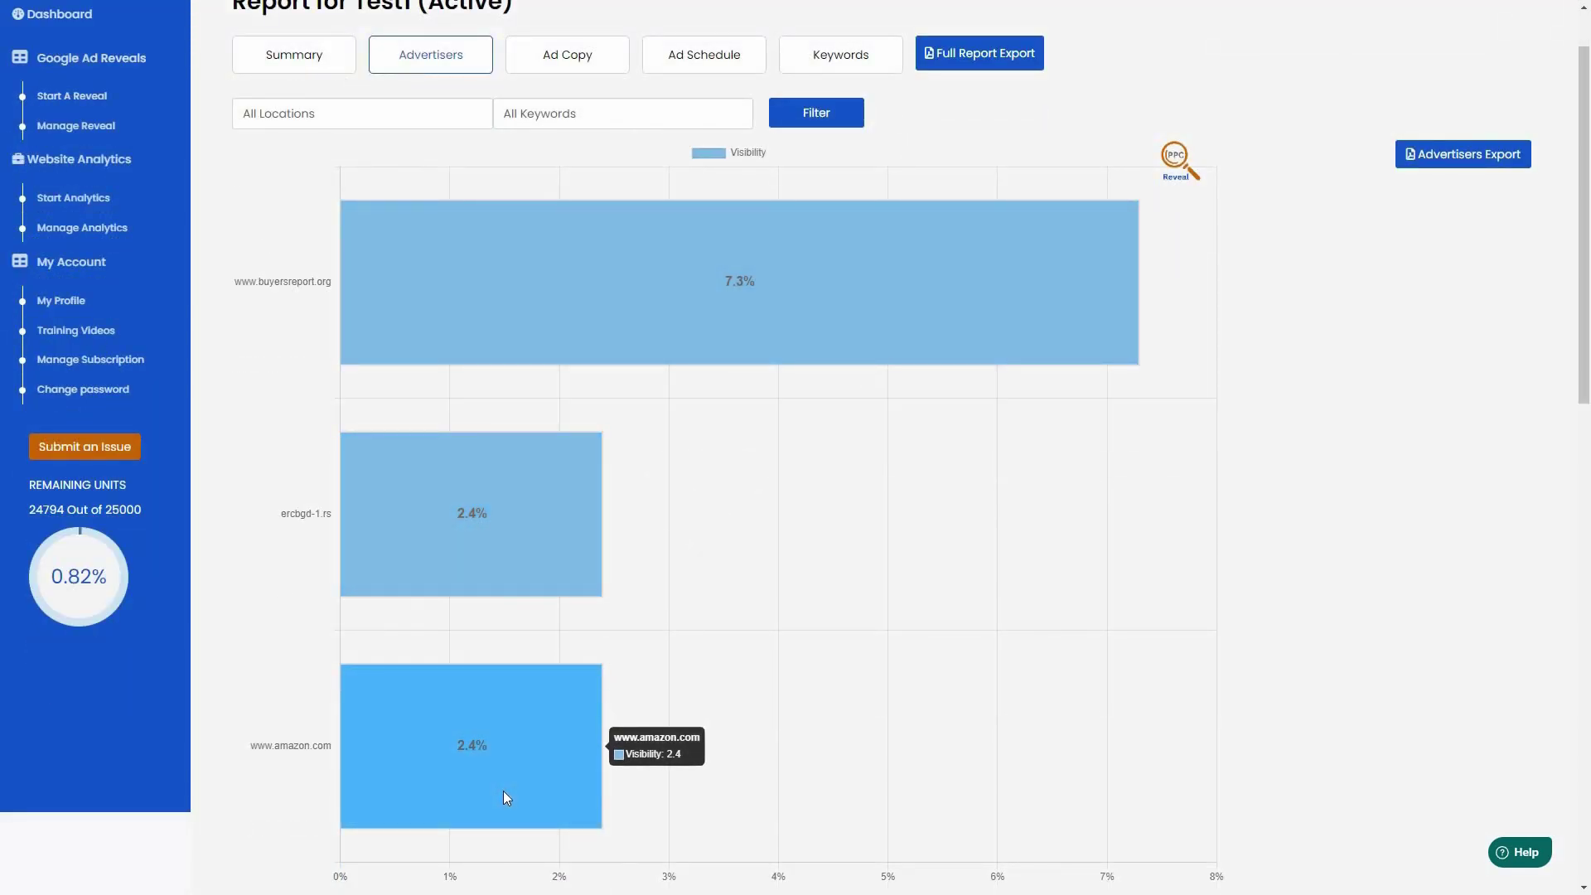
scroll(298, 390, up, 1)
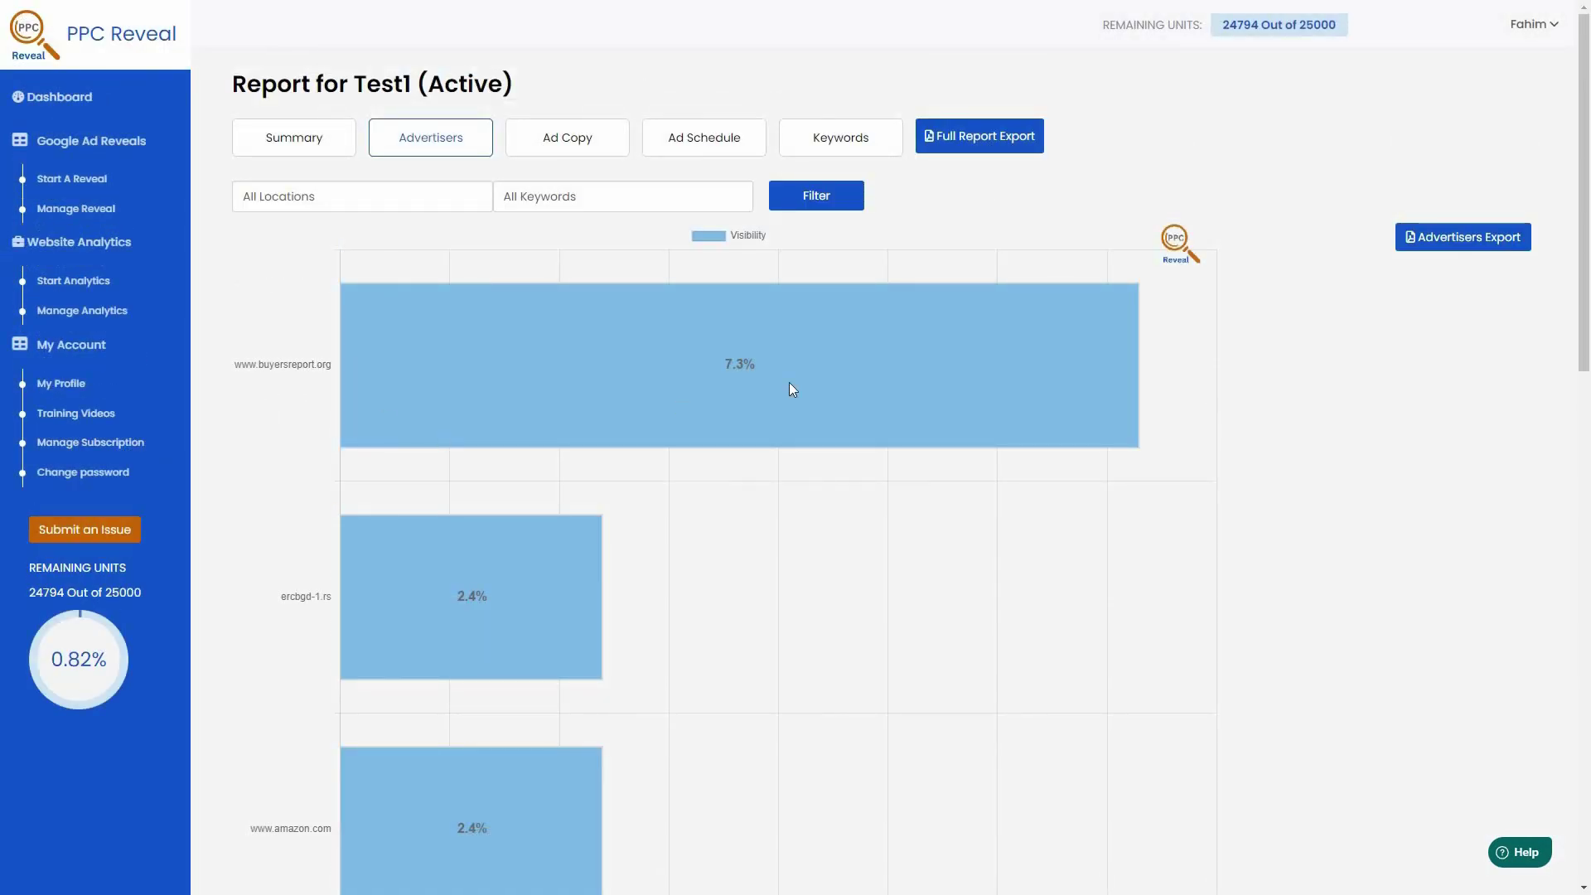
mouse_move(705, 403)
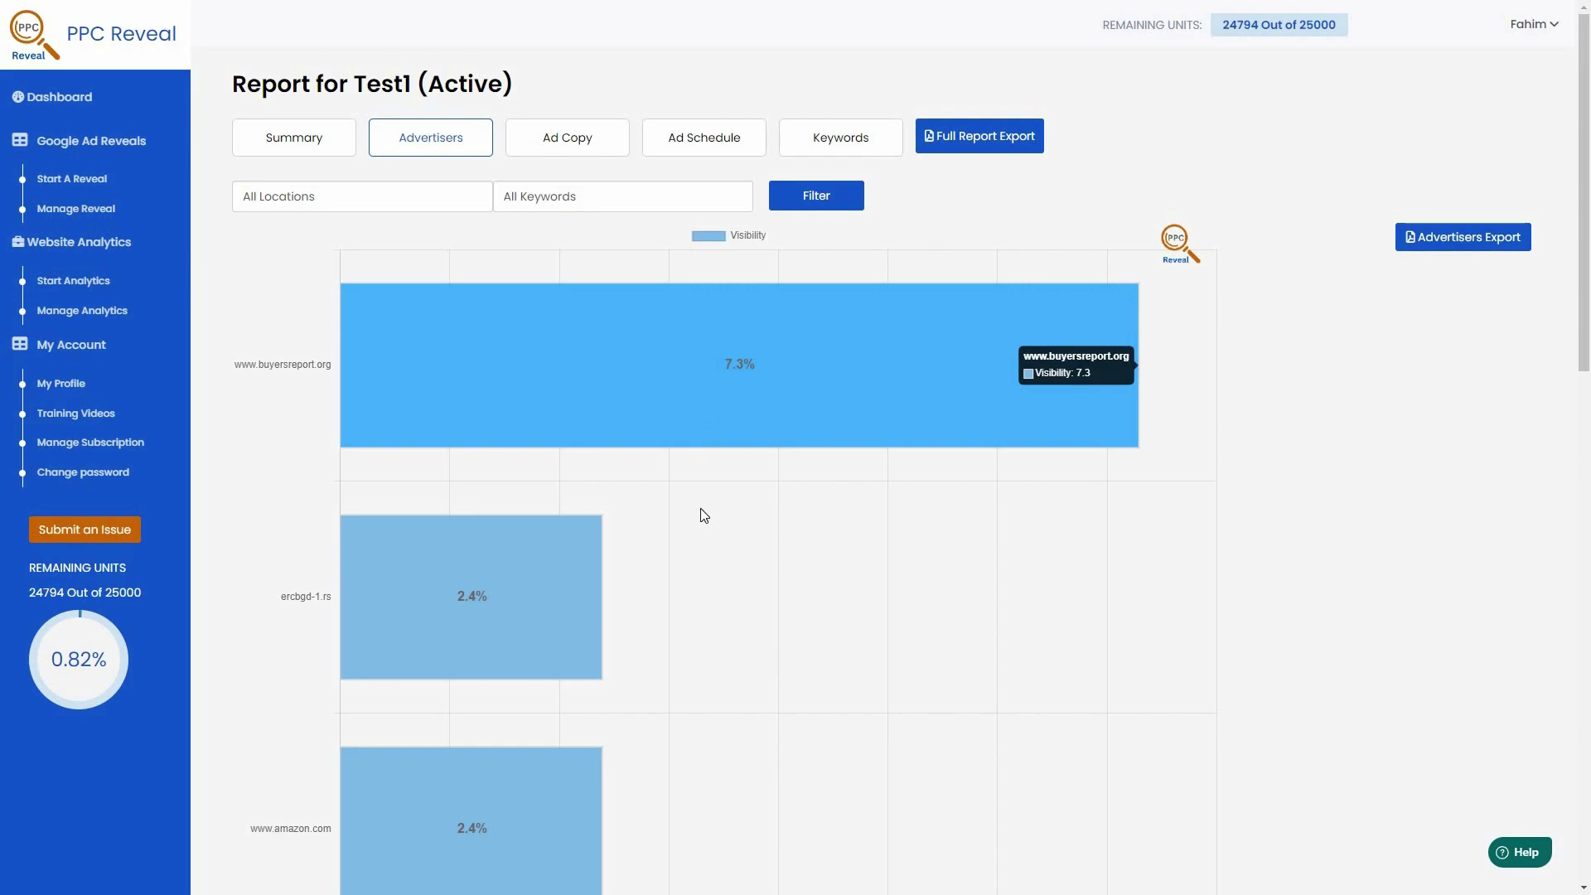
scroll(706, 521, down, 2)
scroll(706, 520, down, 4)
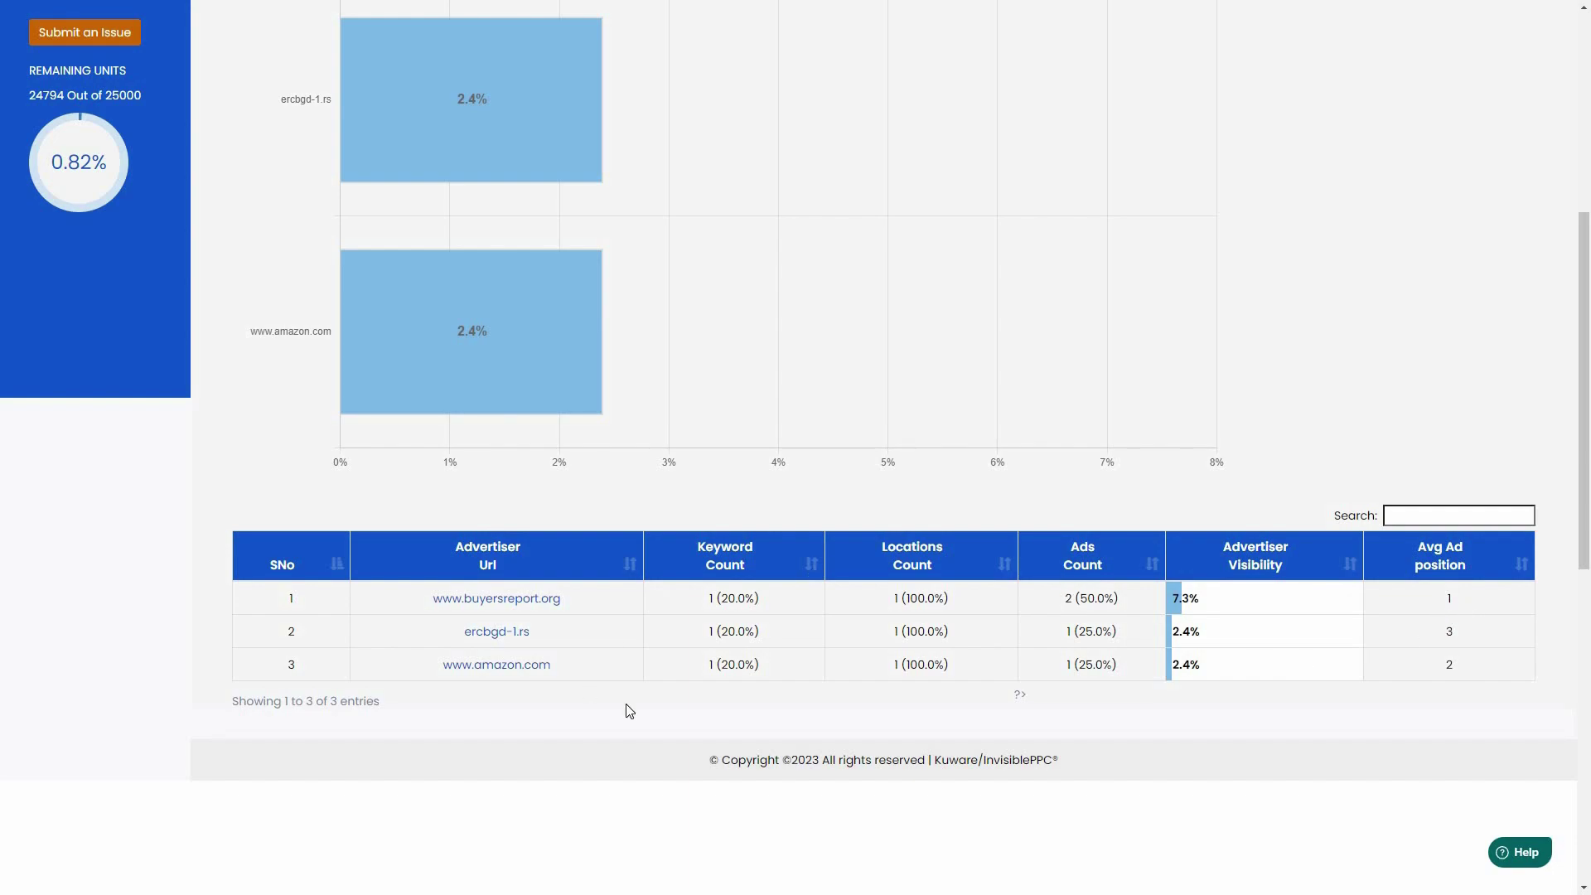
scroll(636, 656, up, 1)
scroll(636, 657, up, 6)
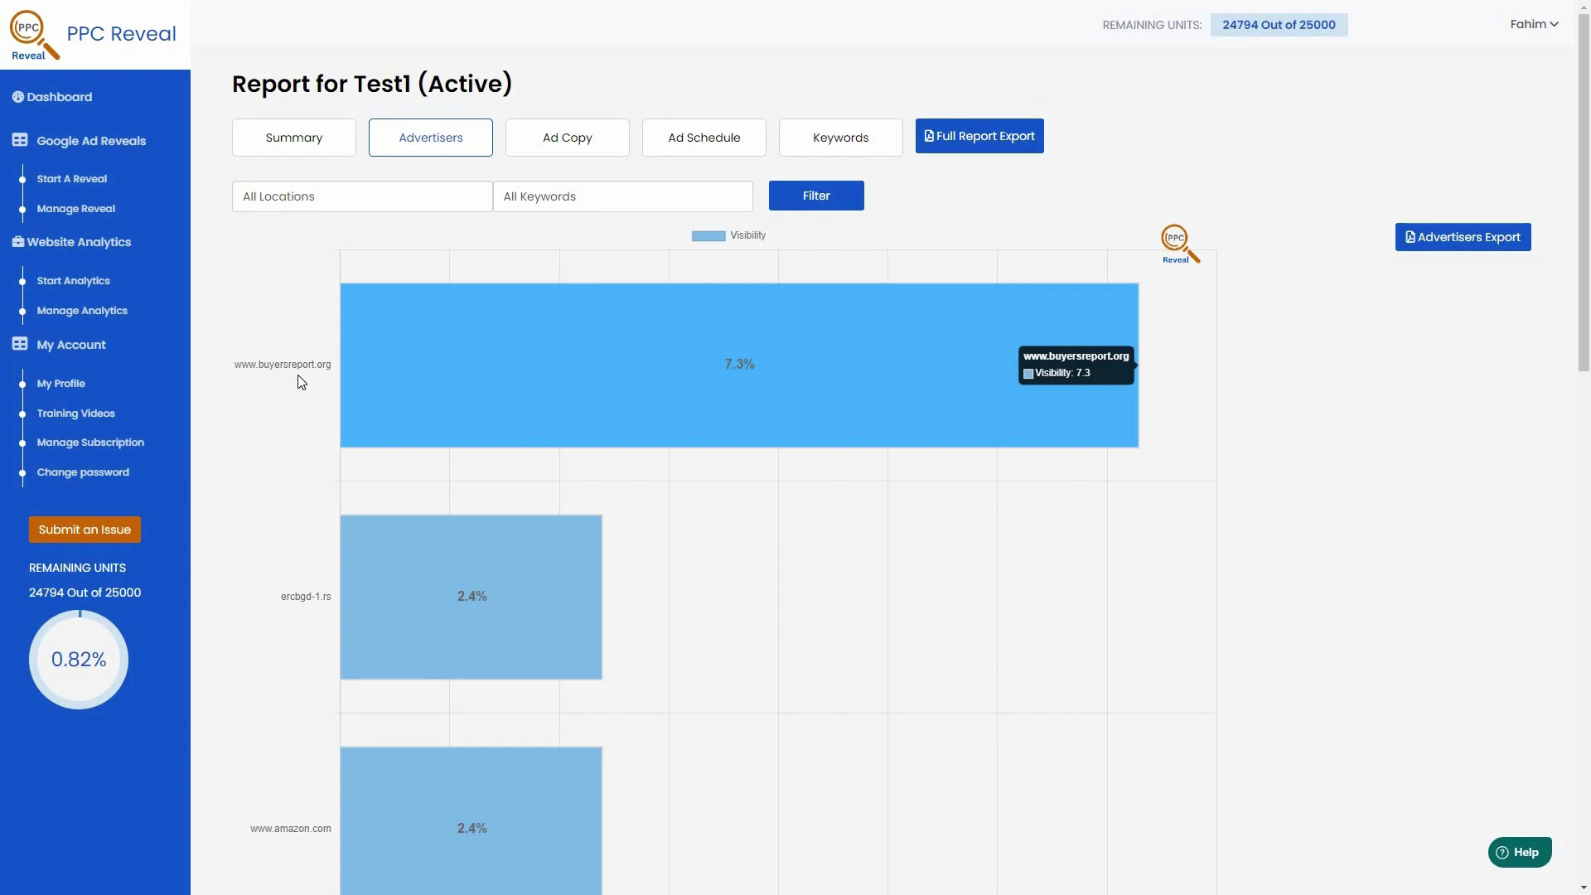
Examine the top seen competitor ads in the Ad Copy section of the Test1 report
click(610, 146)
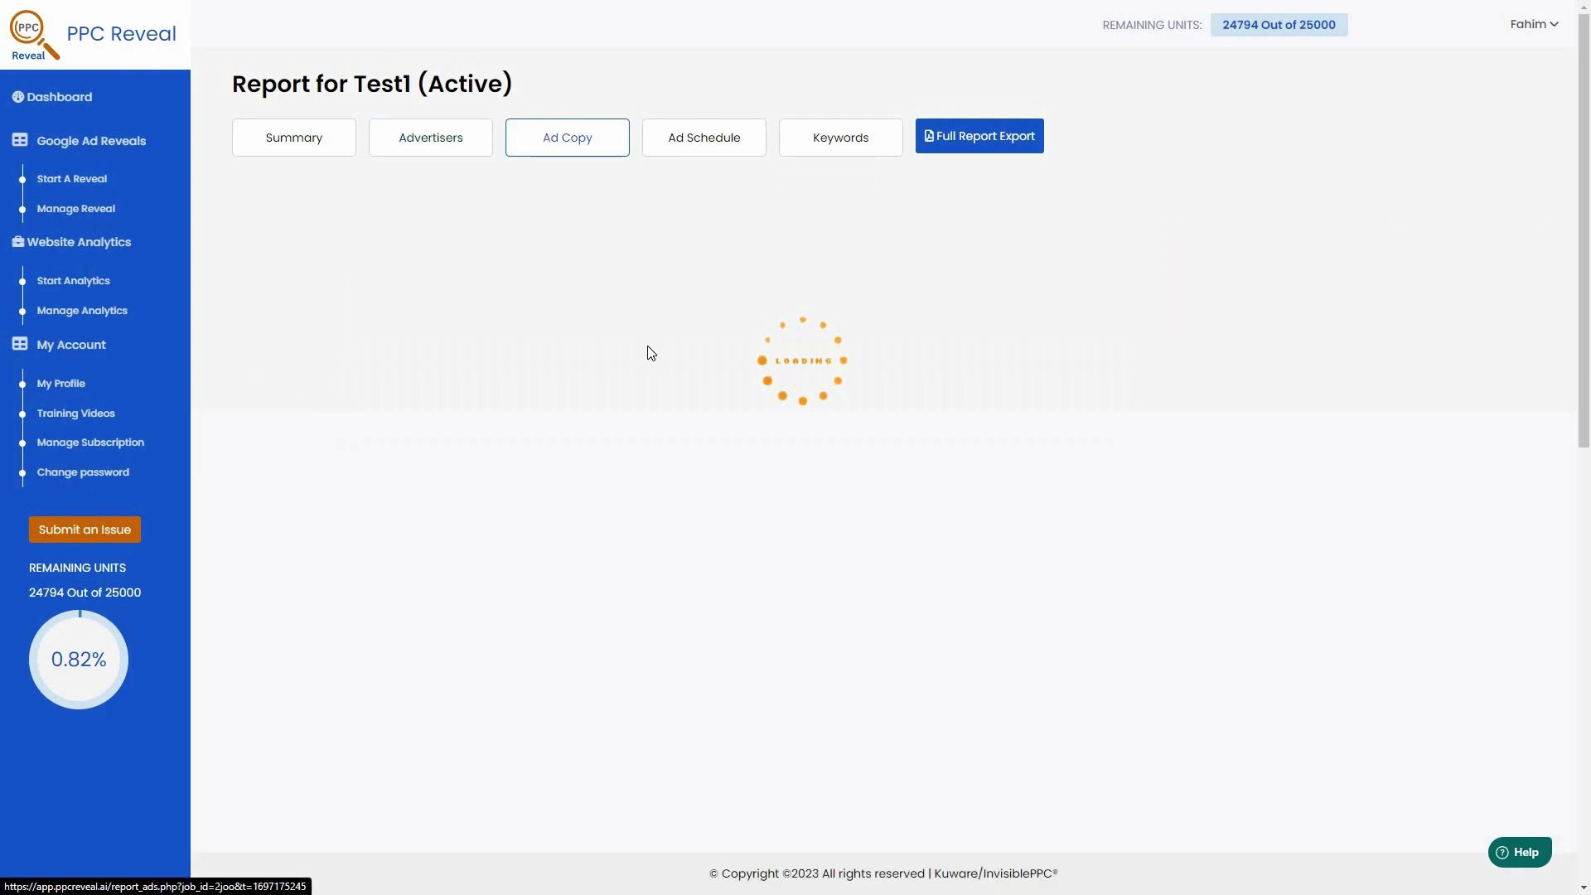
scroll(801, 539, down, 1)
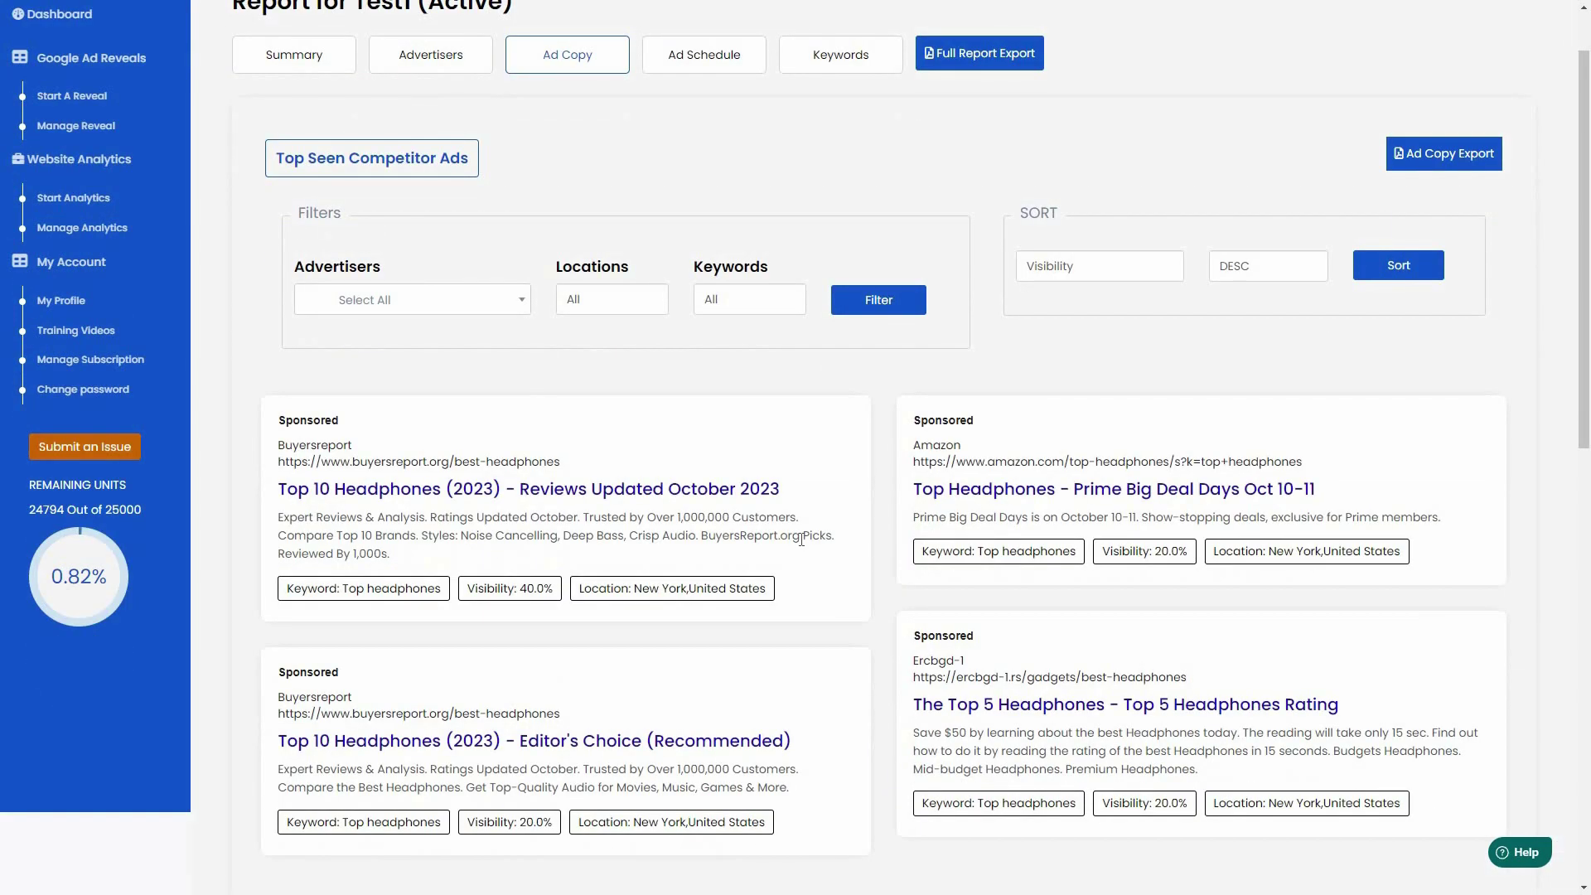